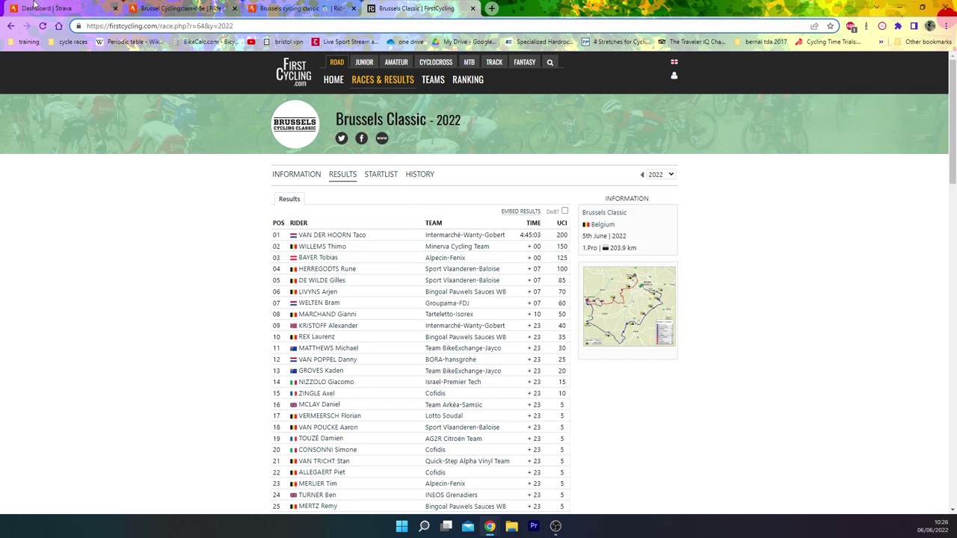
Step: Open the Brussel Cyclingclassic 5e ride and examine the route map and elevation profile in its analysis
click(183, 8)
click(417, 227)
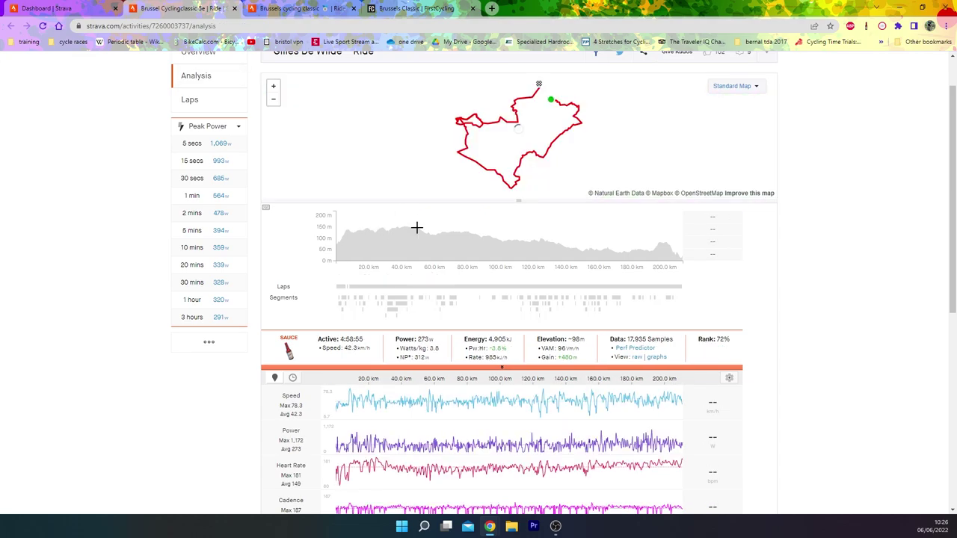
scroll(416, 227, up, 2)
click(196, 107)
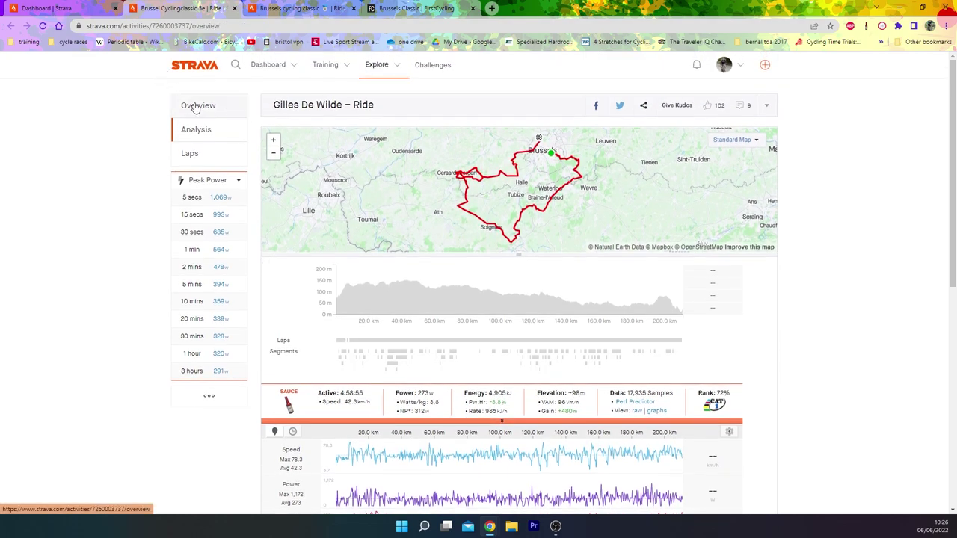
click(237, 128)
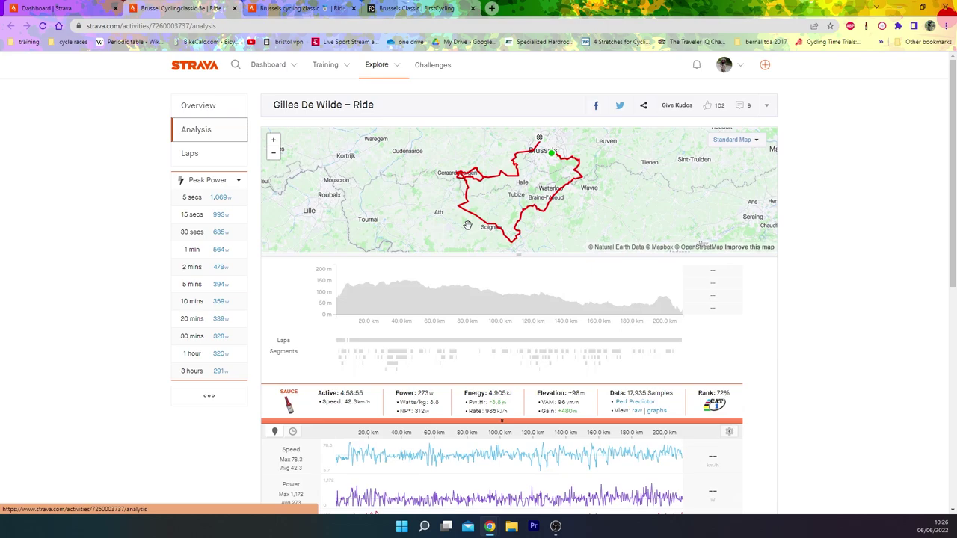
scroll(449, 221, down, 2)
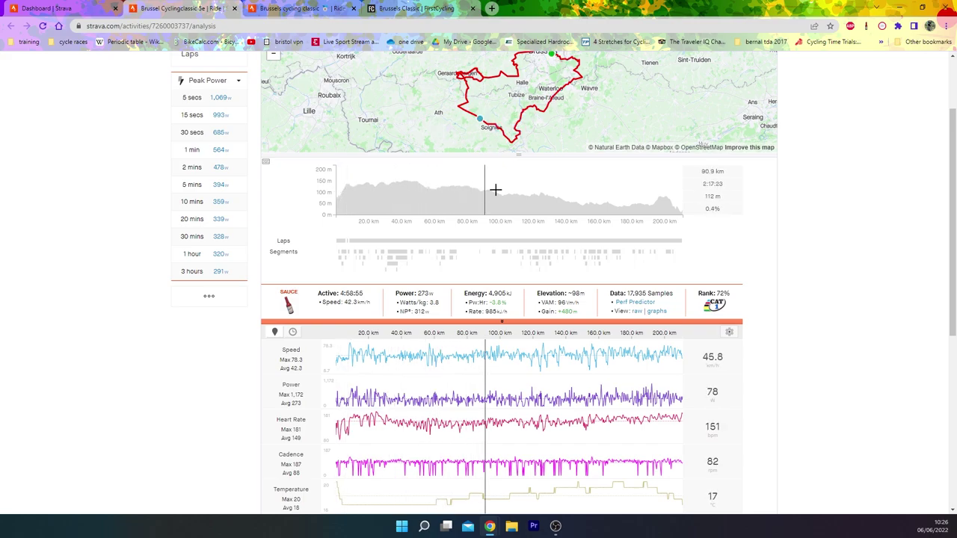
scroll(483, 192, up, 2)
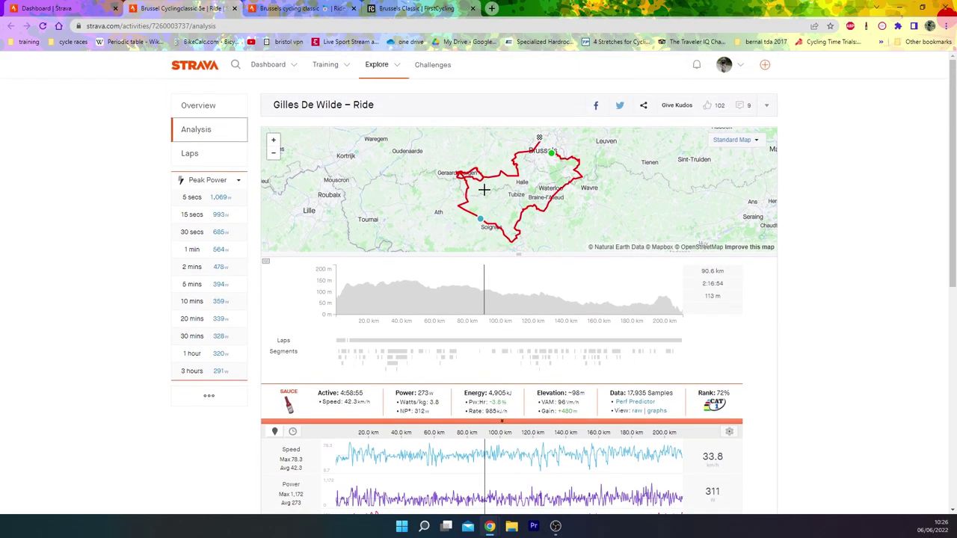
Step: Compare the overview statistics of the Brussel Cyclingclassic 5e ride with those of the Brussels cycling classic ride
click(236, 108)
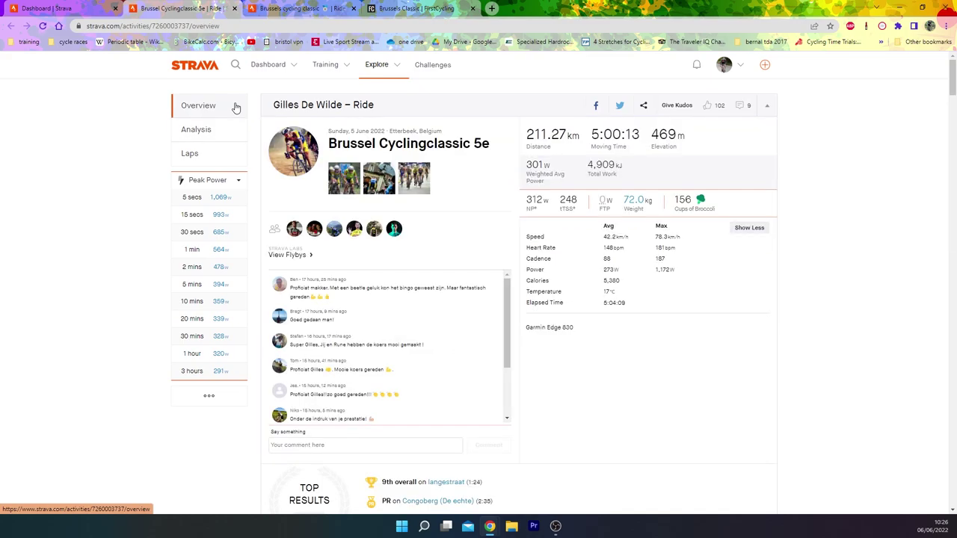
click(299, 7)
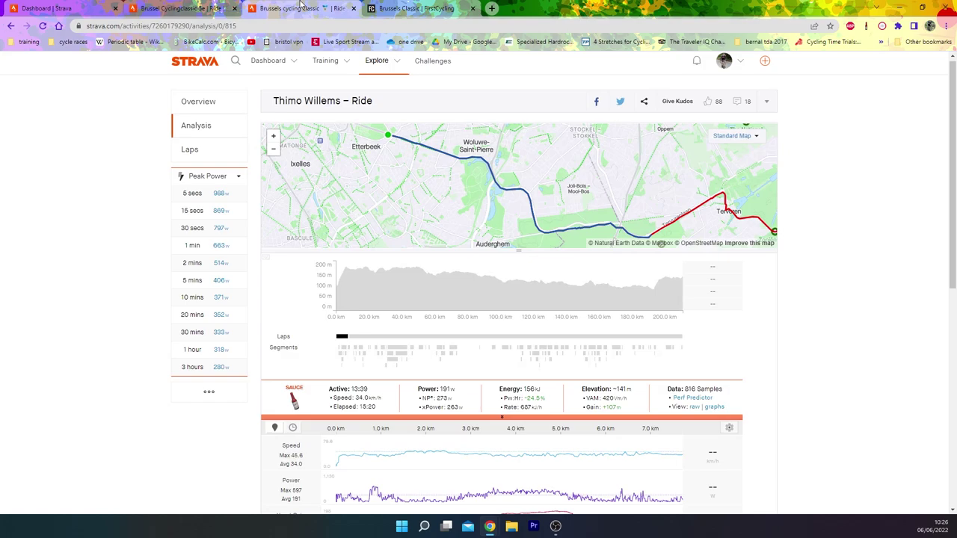
click(216, 107)
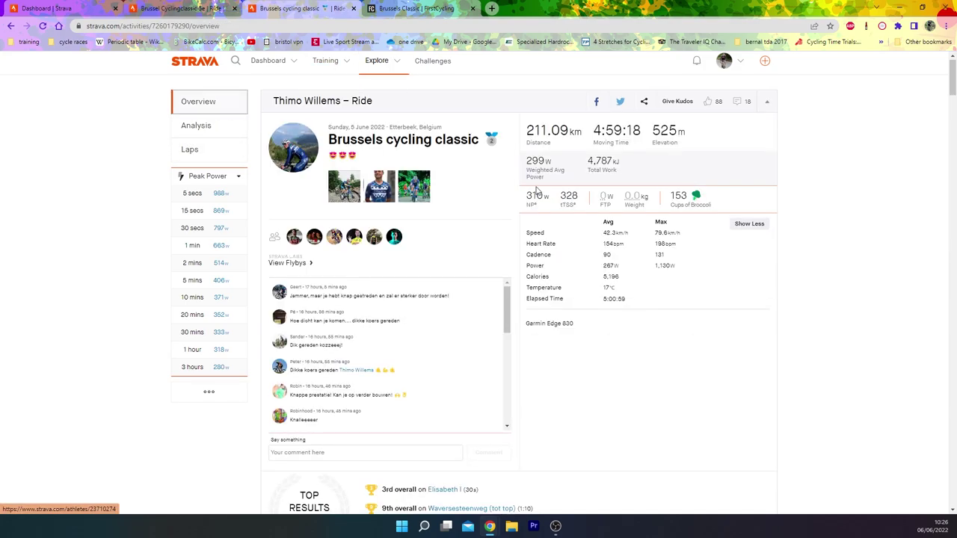
click(153, 7)
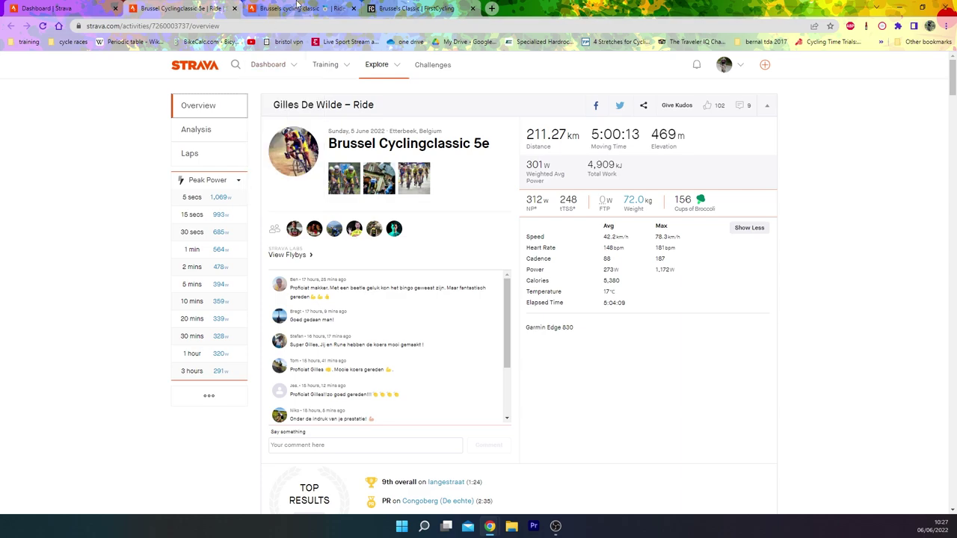
click(300, 8)
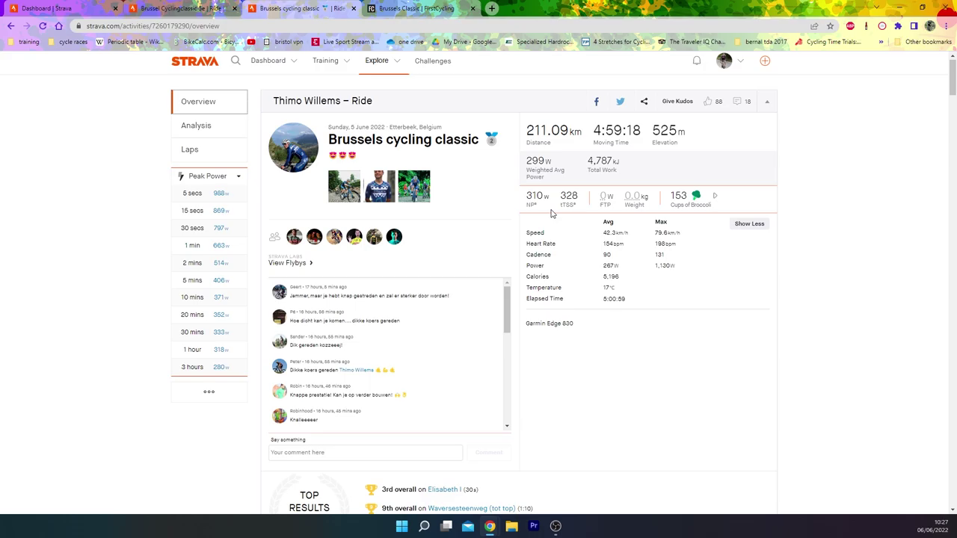
Step: View the third photo of the Brussels cycling classic ride full size, close it and highlight the ride's elevation figure
click(421, 194)
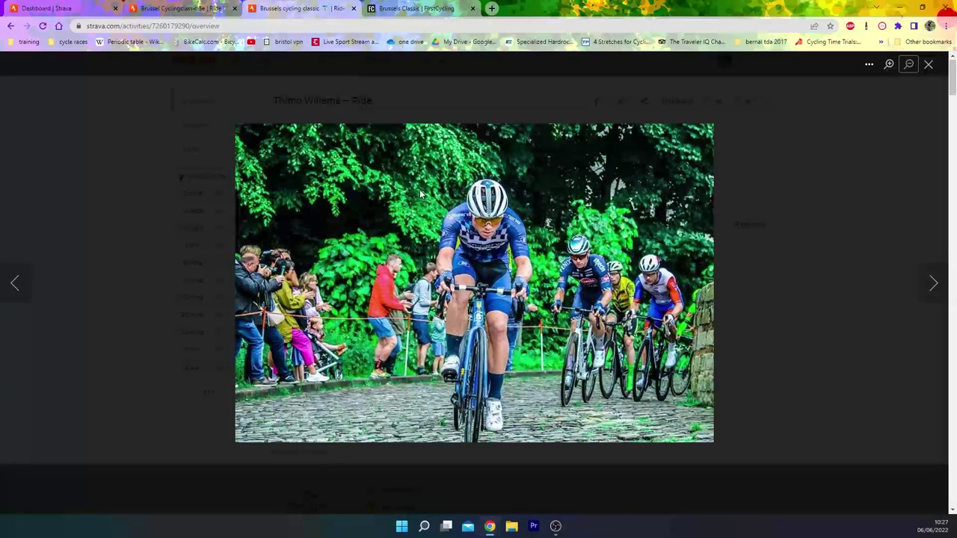
click(77, 202)
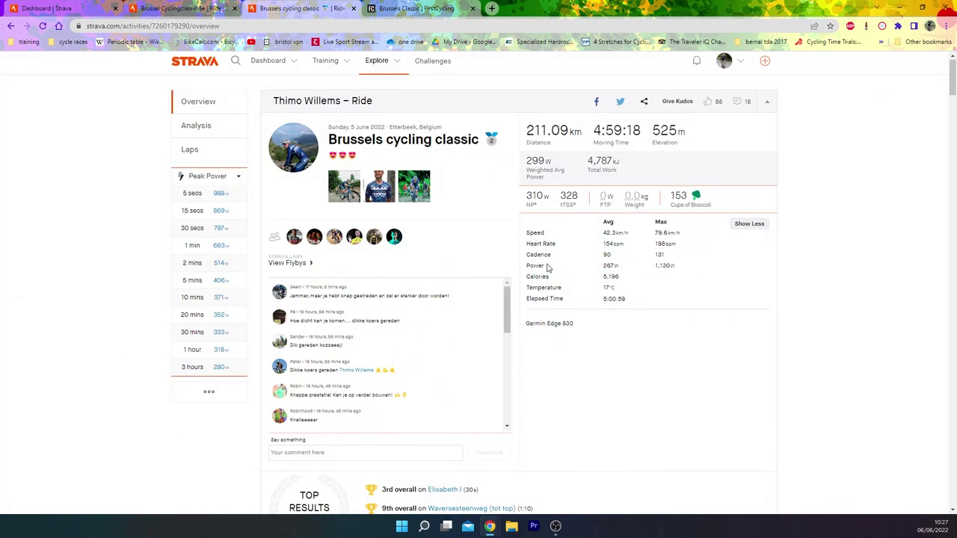
scroll(549, 258, down, 1)
scroll(549, 261, up, 1)
double_click(669, 129)
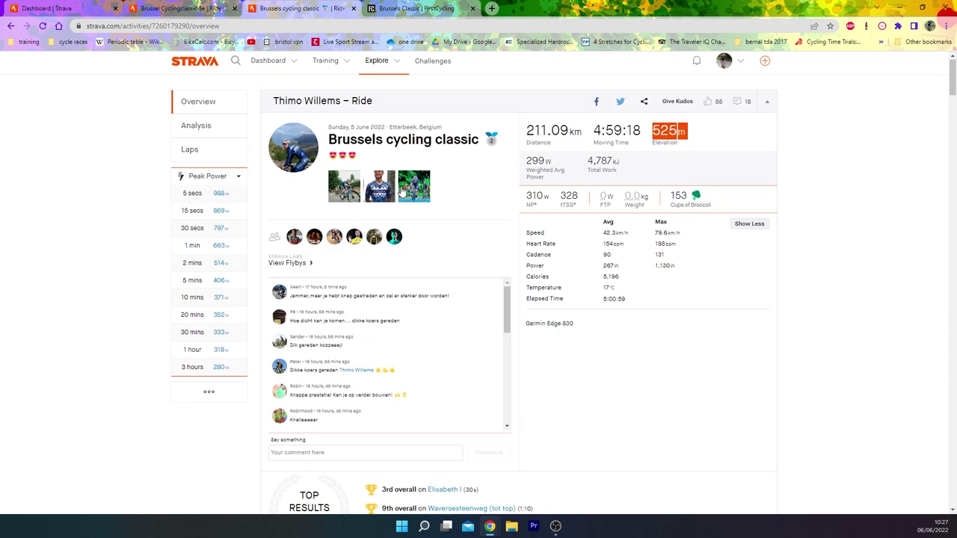
Step: View the analysis graphs of the Brussels cycling classic ride, followed by those of the Brussel Cyclingclassic 5e ride
click(188, 125)
scroll(318, 184, down, 1)
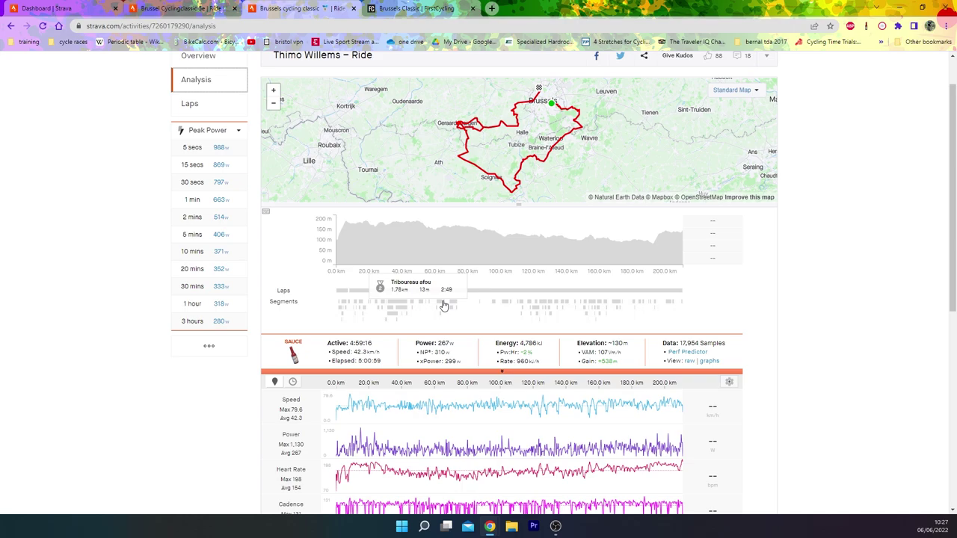
click(183, 8)
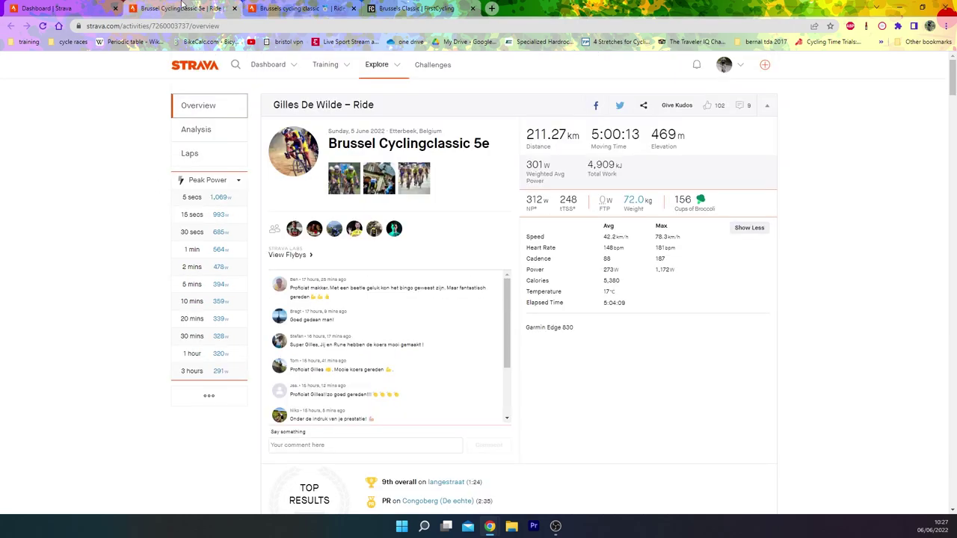
click(203, 132)
scroll(438, 217, down, 5)
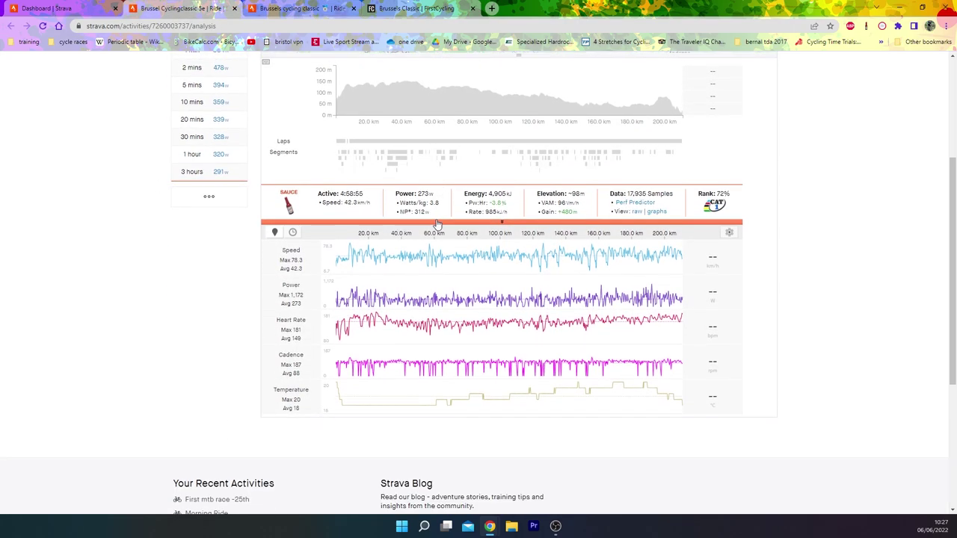
scroll(438, 225, up, 2)
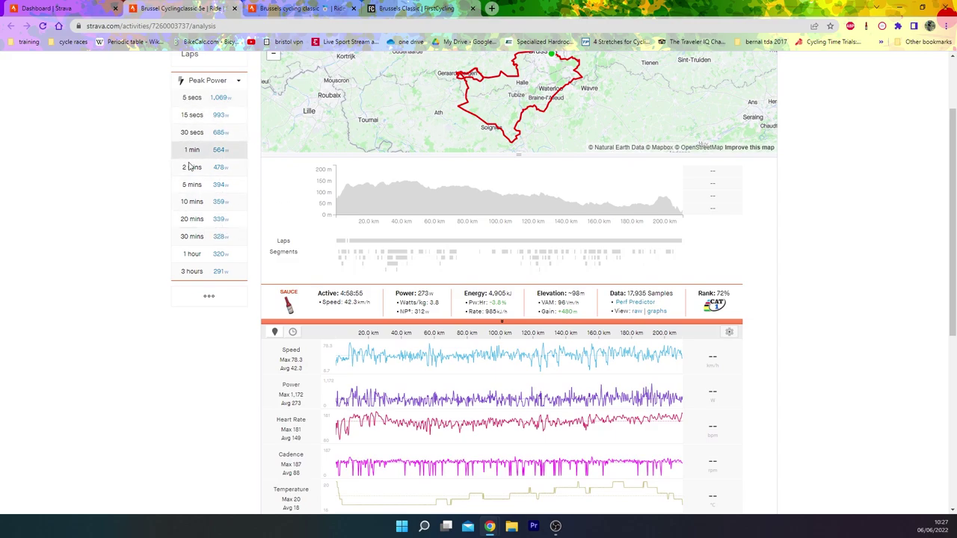
Step: Isolate the 1 min peak power effort of the Brussel Cyclingclassic 5e ride and examine its graphs and location on the map
click(192, 150)
click(364, 326)
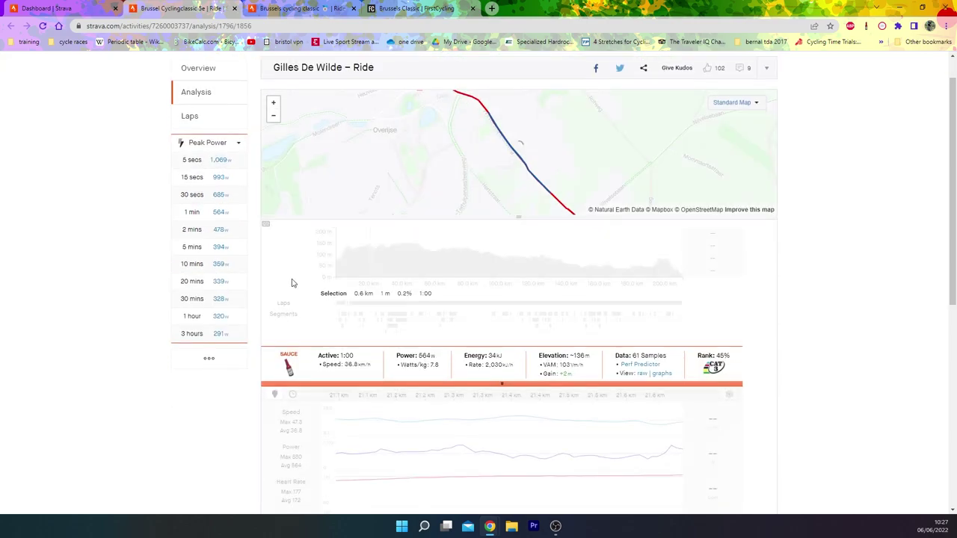
scroll(292, 283, down, 1)
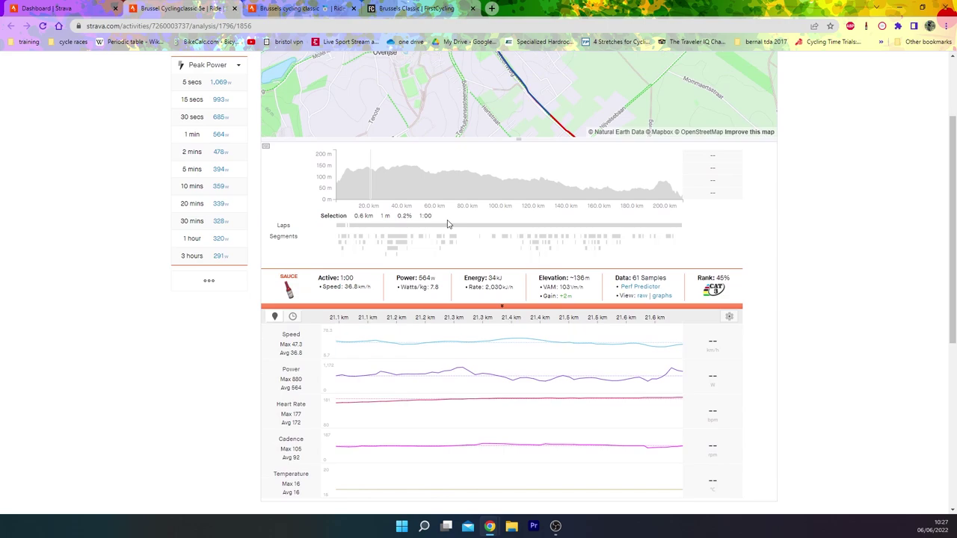
scroll(449, 224, up, 2)
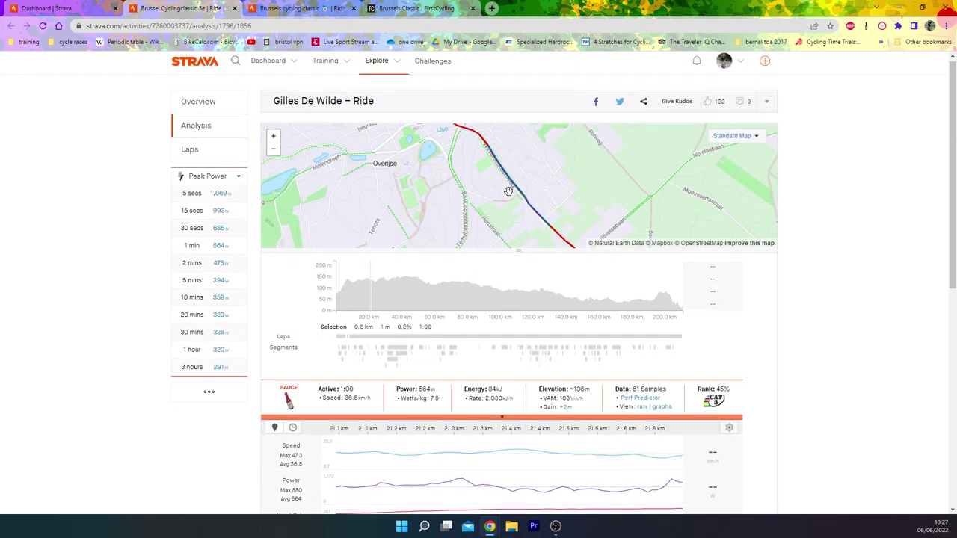
drag(504, 203, 459, 207)
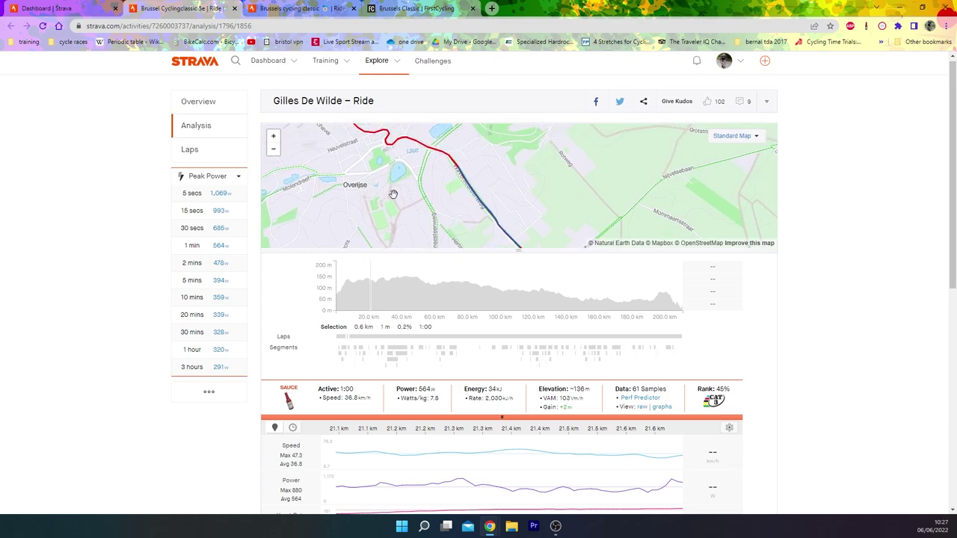
click(271, 149)
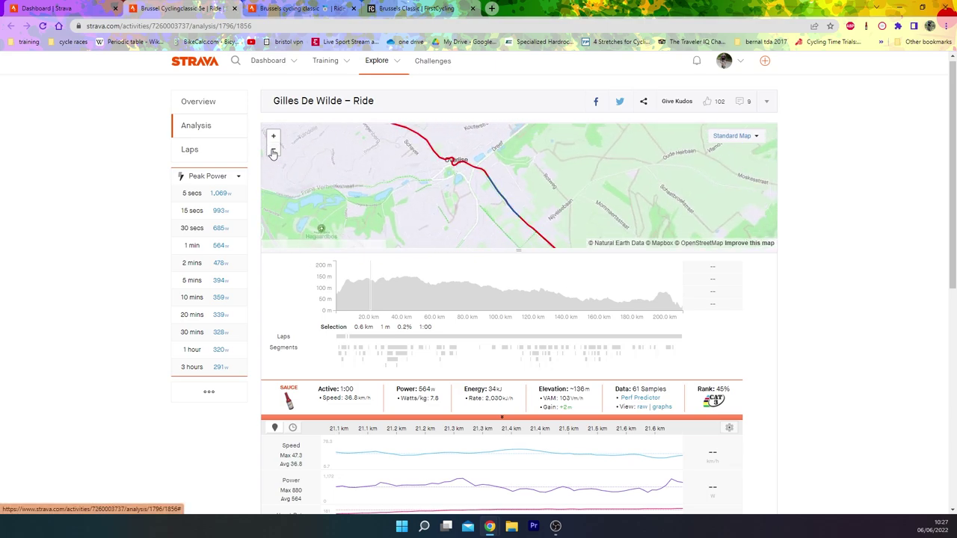
drag(582, 165, 517, 147)
scroll(419, 408, down, 1)
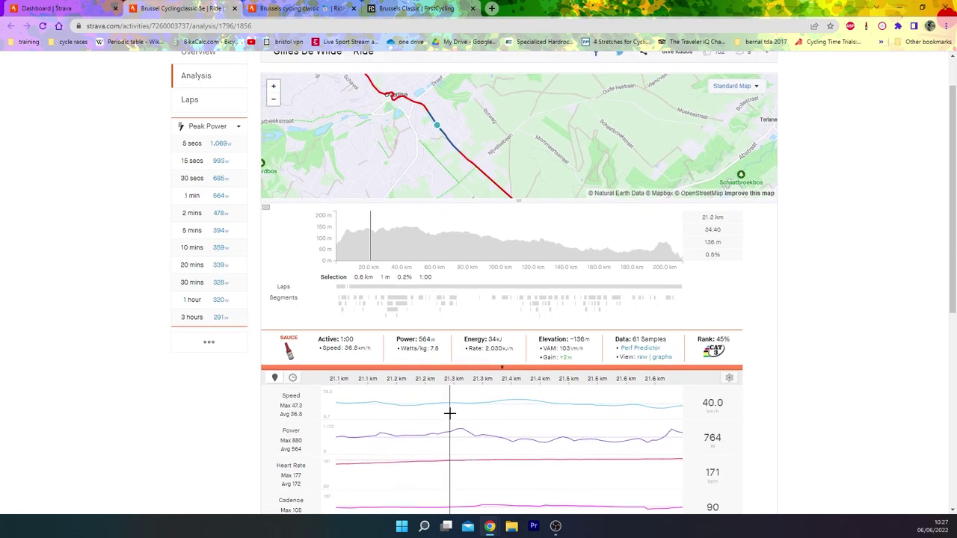
Step: Clear the peak effort selection and select an early stretch of about 19.3 km on the ride's graphs
click(401, 249)
scroll(396, 299, down, 2)
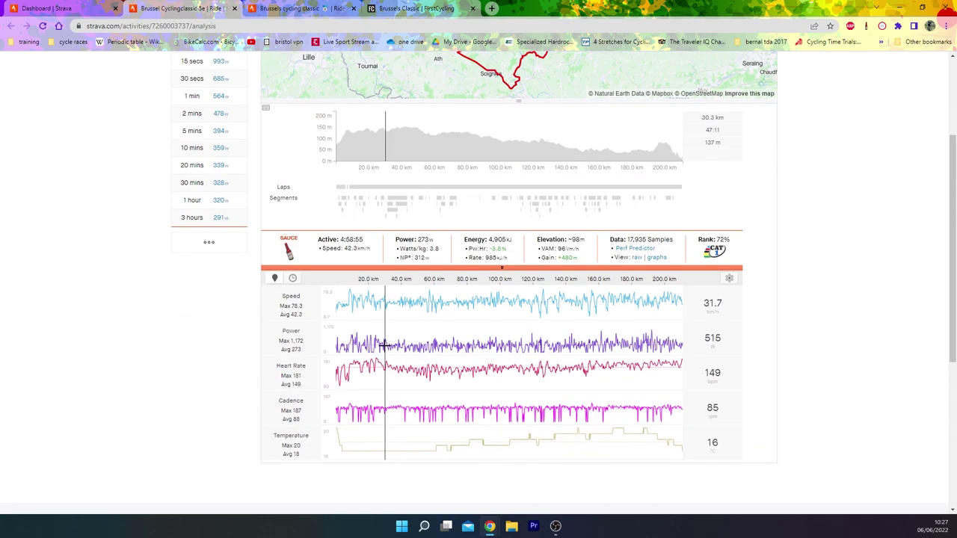
drag(381, 343, 349, 344)
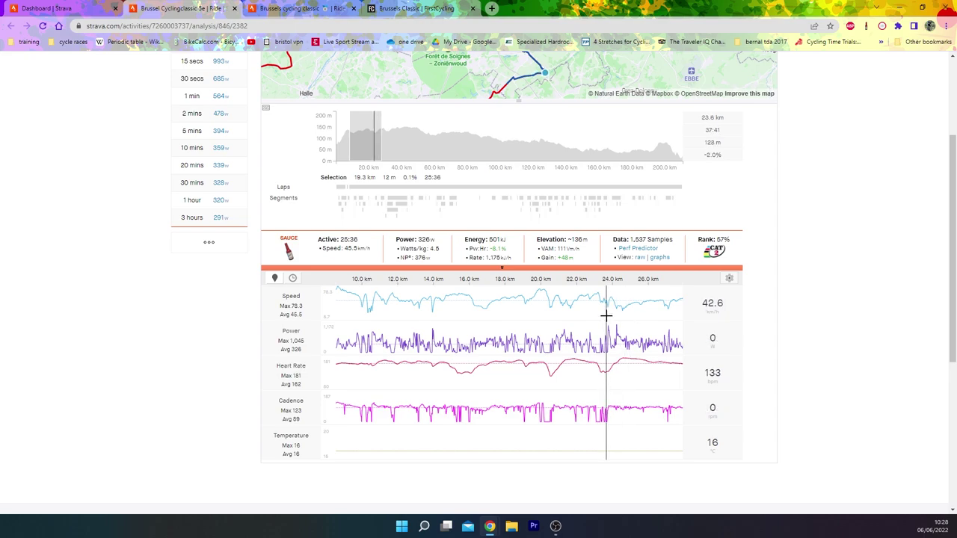
Step: Replace the selected stretch with one of about 180.7 km, running from about 30 km to the end of the ride
click(376, 312)
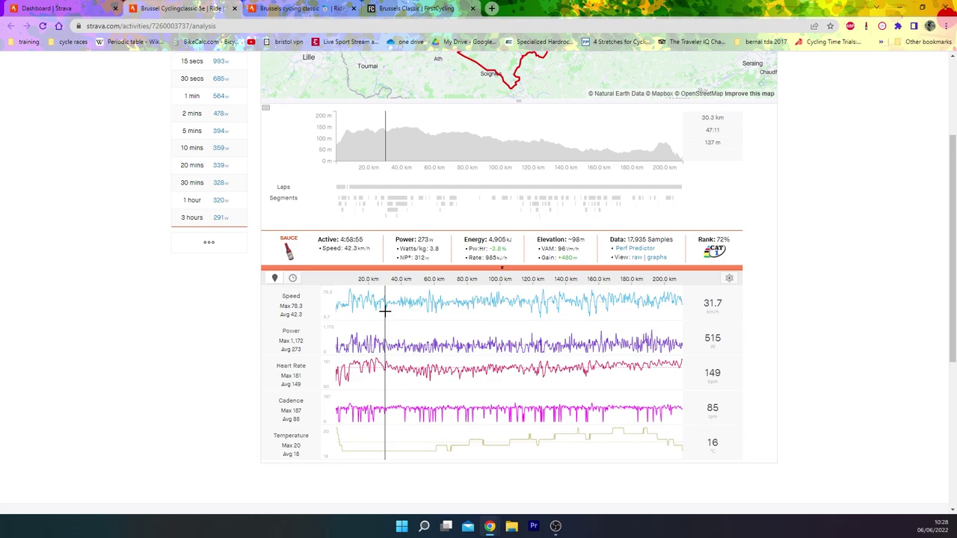
drag(385, 312, 783, 334)
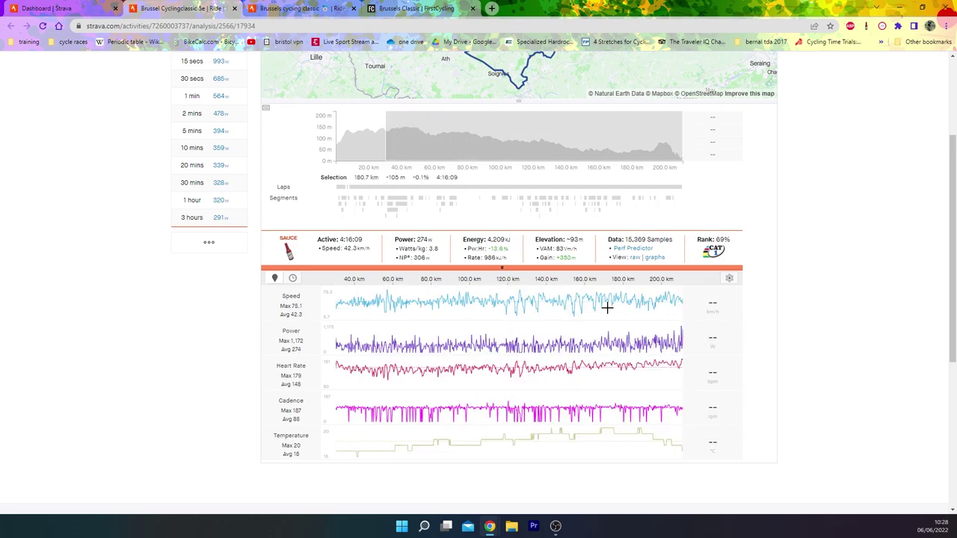
Step: Switch to the Brussels cycling classic ride, select an early stretch of about 17.2 km and examine its power data
click(328, 7)
scroll(387, 345, down, 3)
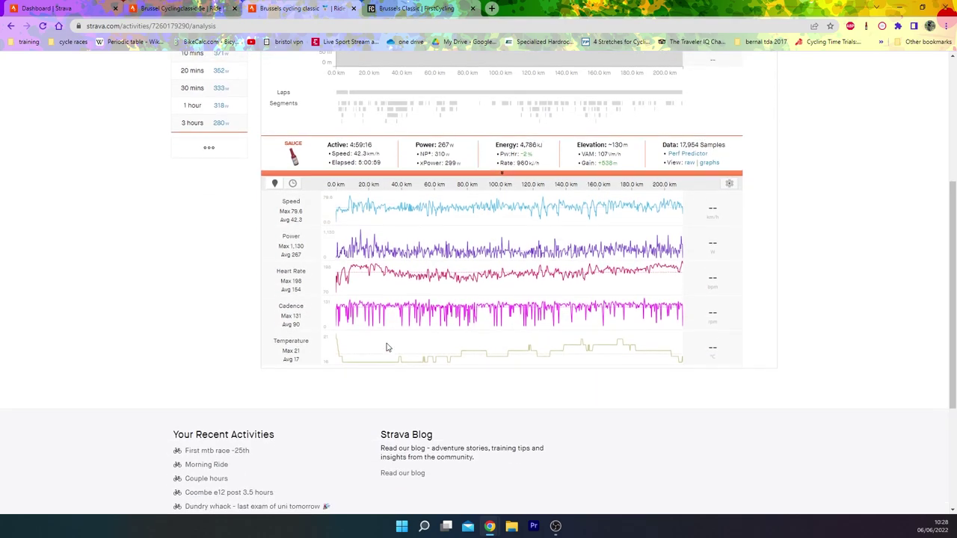
scroll(378, 262, up, 2)
scroll(376, 262, up, 1)
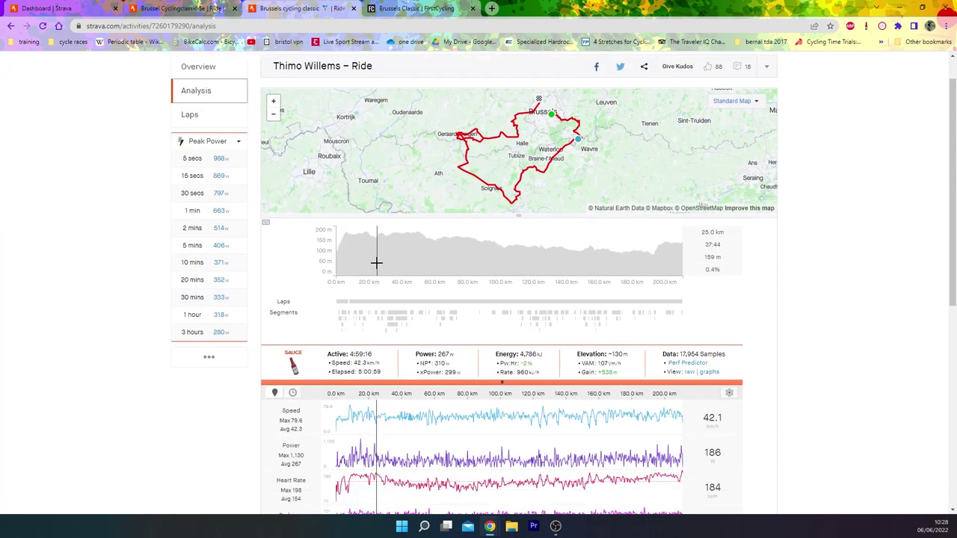
scroll(376, 263, down, 3)
drag(379, 269, 352, 276)
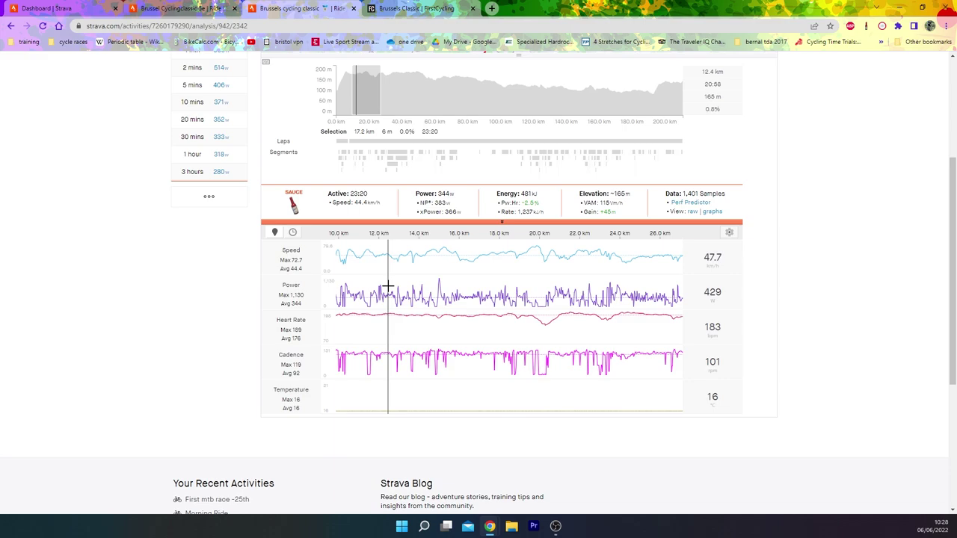
scroll(519, 272, up, 1)
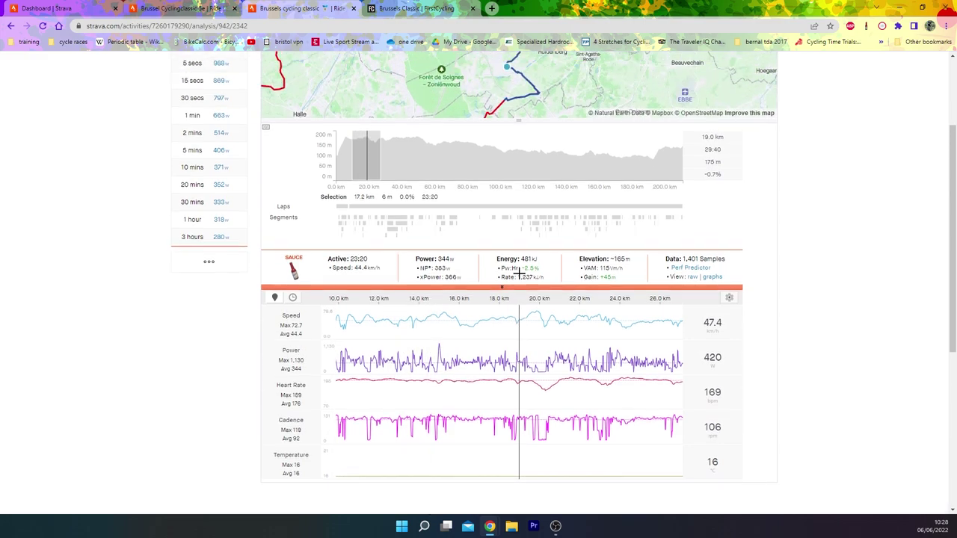
scroll(519, 272, down, 2)
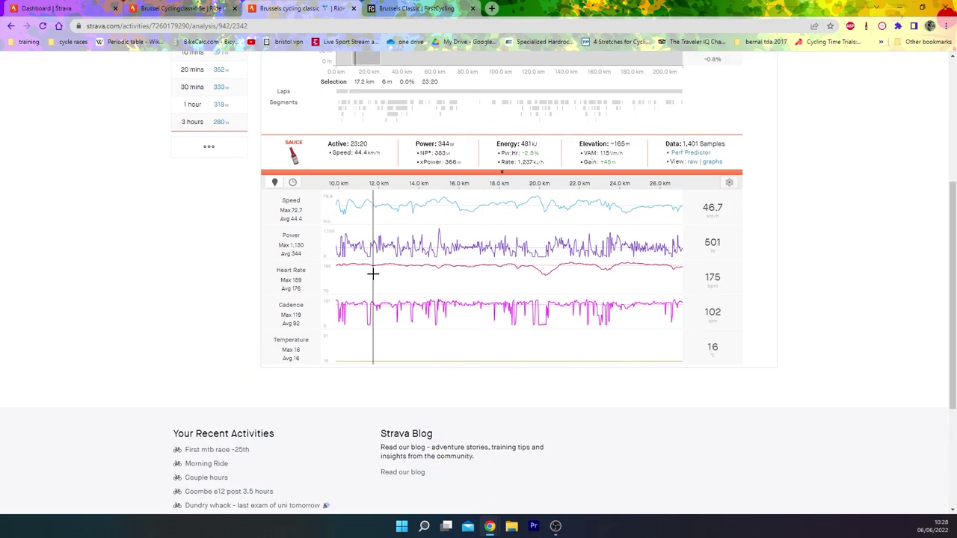
scroll(373, 274, up, 1)
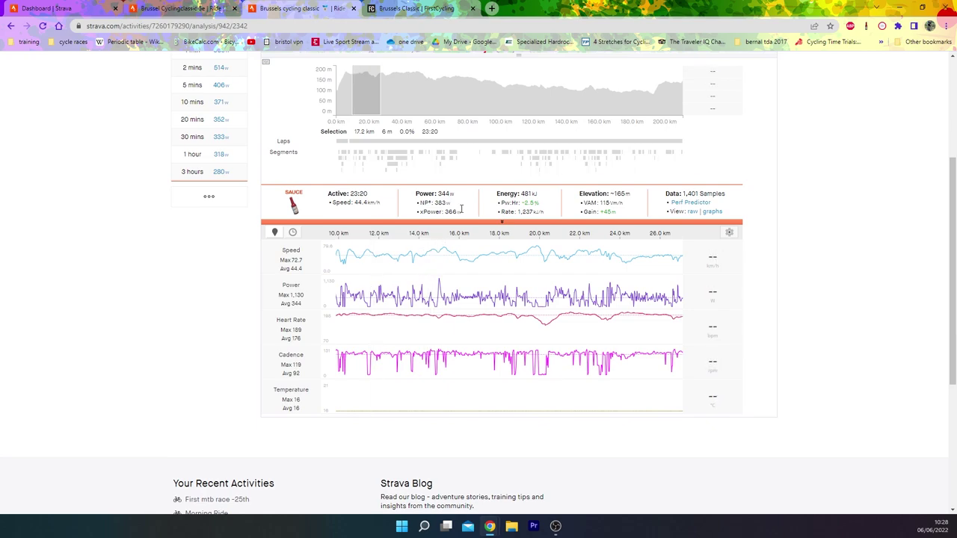
Step: Select a stretch of about 48.5 km on the elevation profile, starting from about 28 km
click(386, 89)
drag(383, 90, 461, 92)
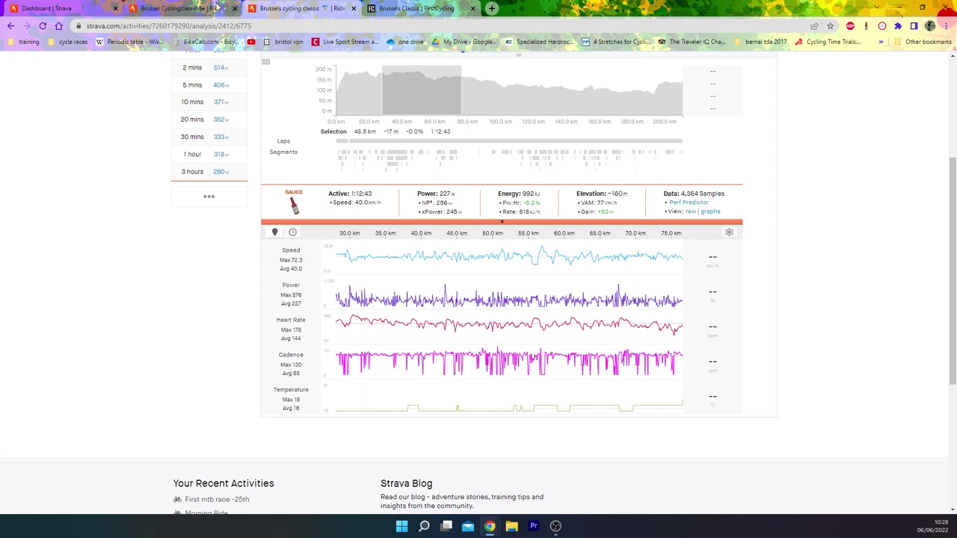
Step: Switch to the Brussel Cyclingclassic ride and select a stretch of about 71.5 km starting near 35 km, followed by the final 101.3 km
key(ctrl+shift+Tab)
click(408, 359)
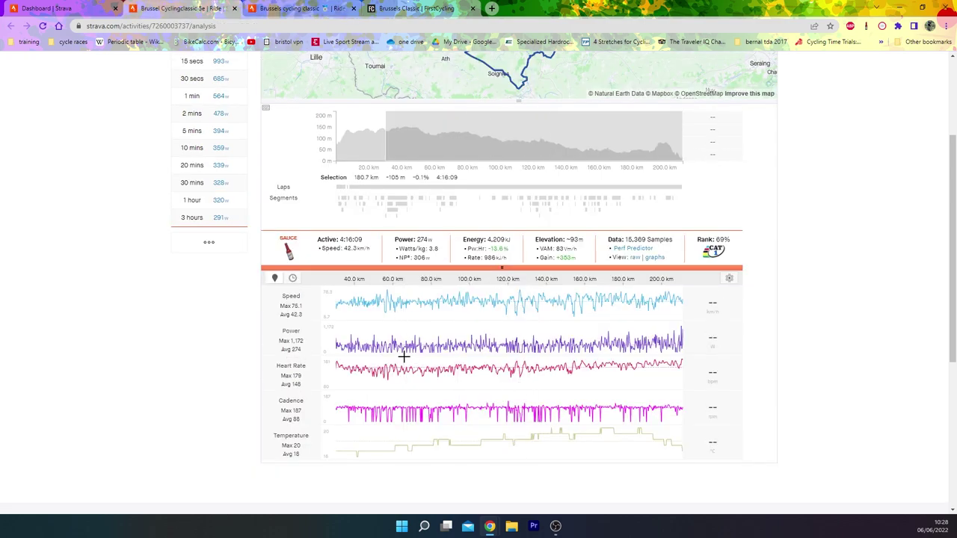
drag(395, 346, 511, 346)
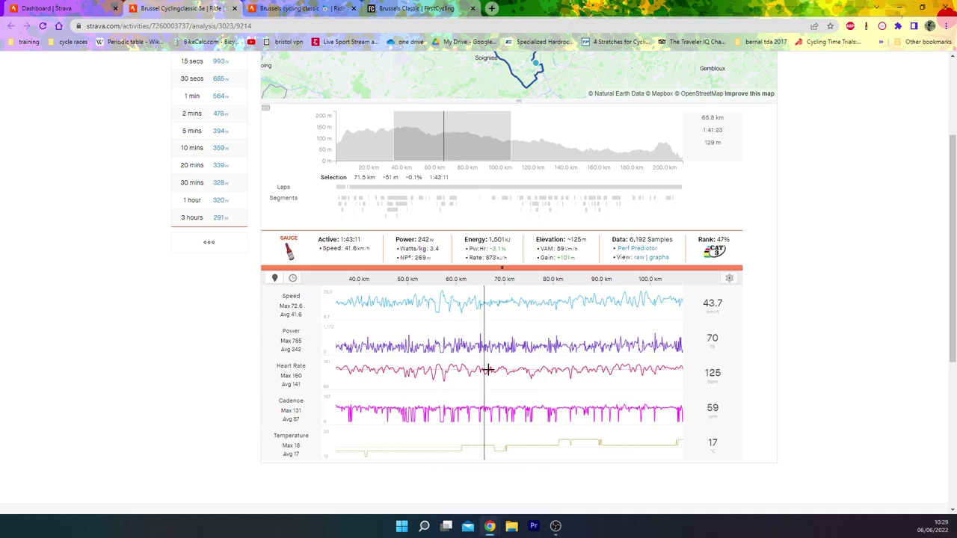
click(604, 338)
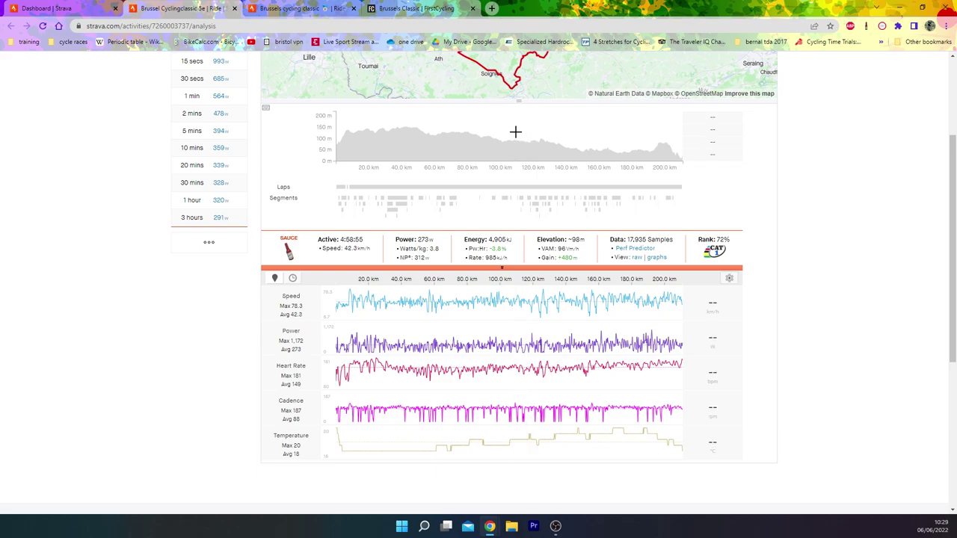
drag(516, 131, 725, 155)
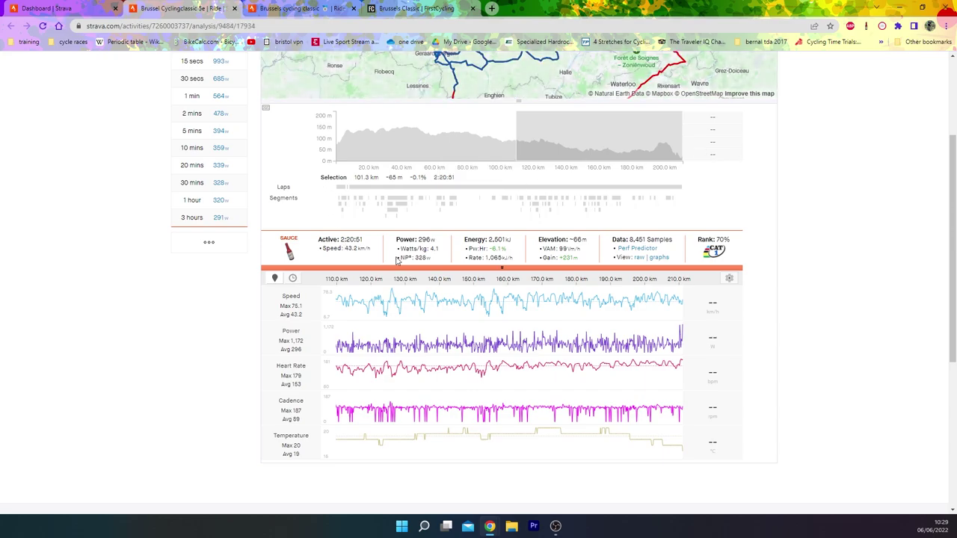
Step: Switch to the Brussels cycling classic ride and select a stretch of about 99.7 km on the elevation profile, starting from about 96 km
click(295, 8)
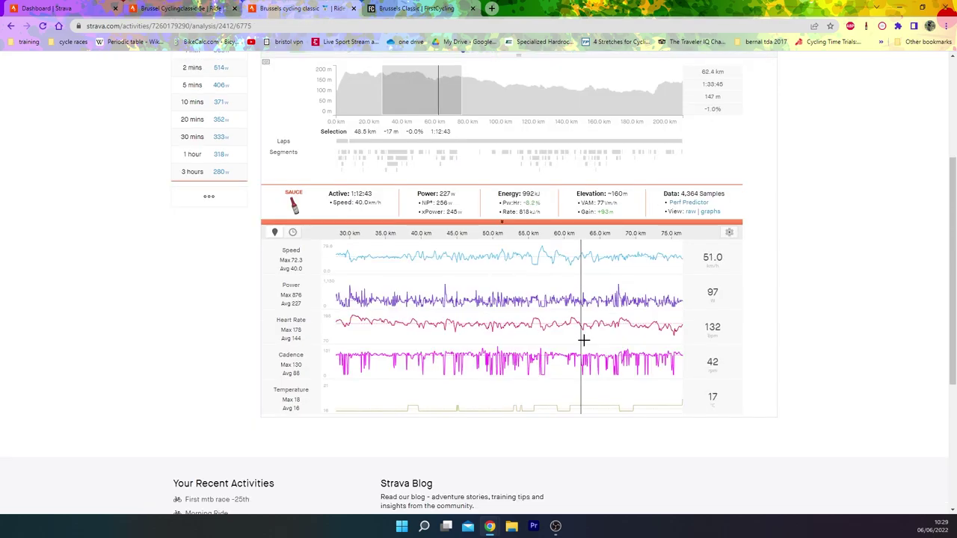
drag(493, 77, 656, 77)
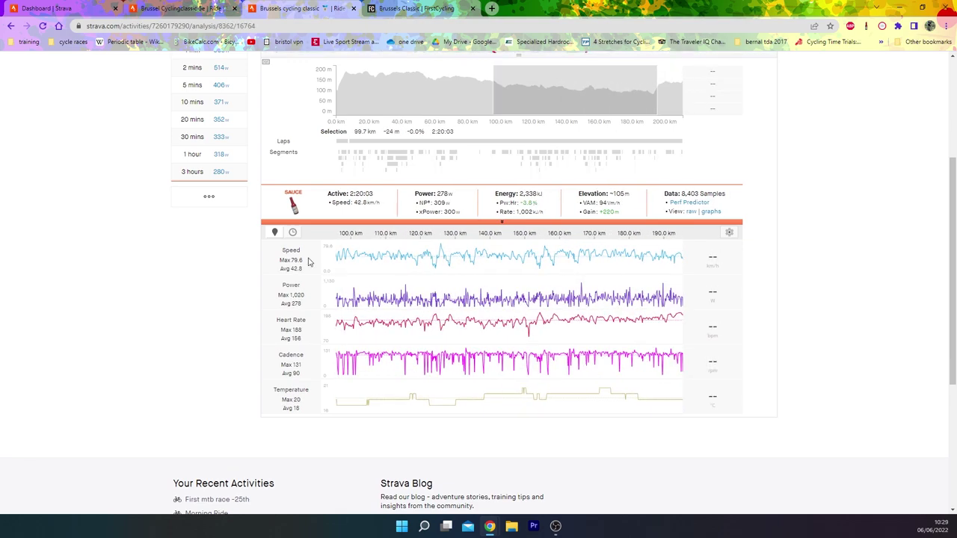
scroll(306, 260, up, 2)
scroll(306, 262, down, 1)
scroll(306, 260, down, 1)
Step: Clear the selected stretch and list the ride's peak efforts by Peak NP
click(611, 307)
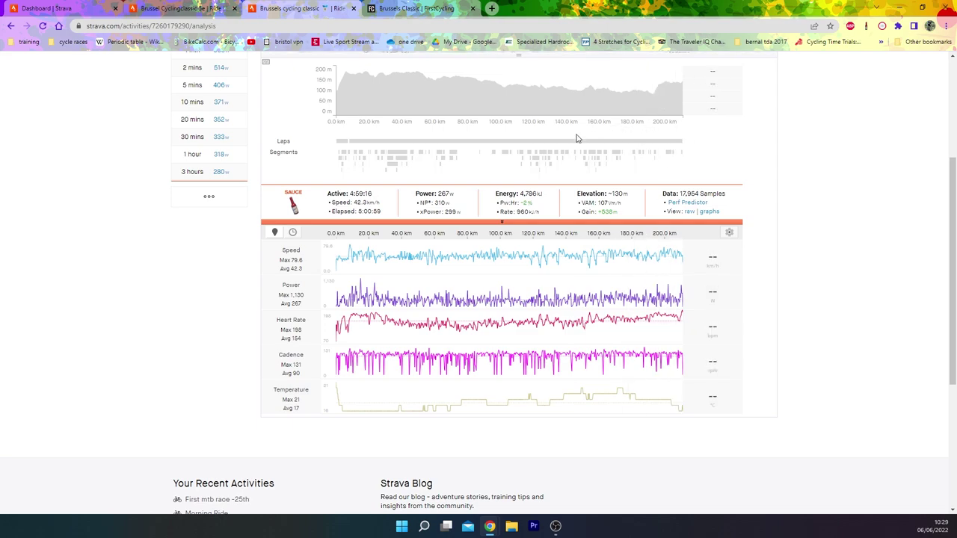
scroll(130, 129, up, 3)
click(238, 181)
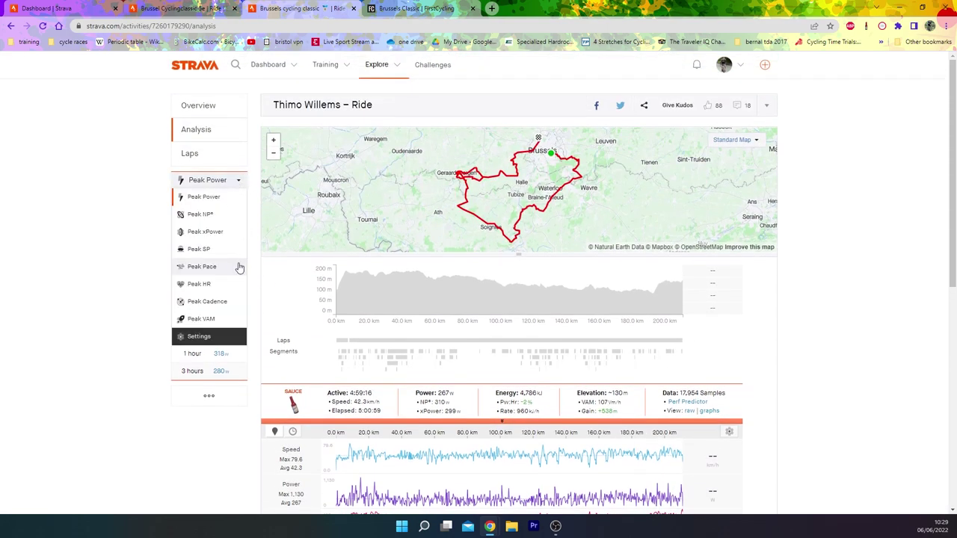
click(231, 218)
scroll(104, 222, down, 2)
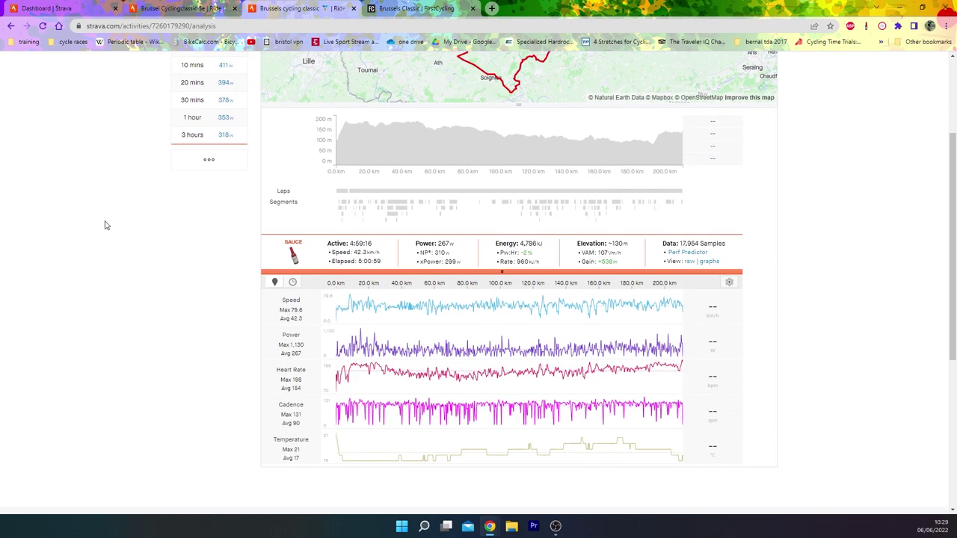
scroll(175, 160, up, 1)
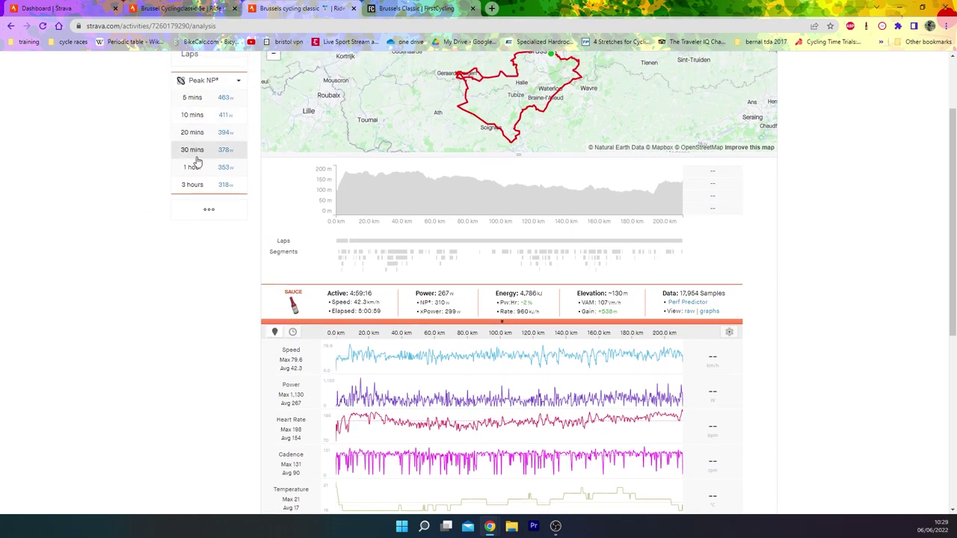
Step: Select the 1-hour Peak NP effort for analysis and examine its route and graphs
click(198, 167)
click(367, 330)
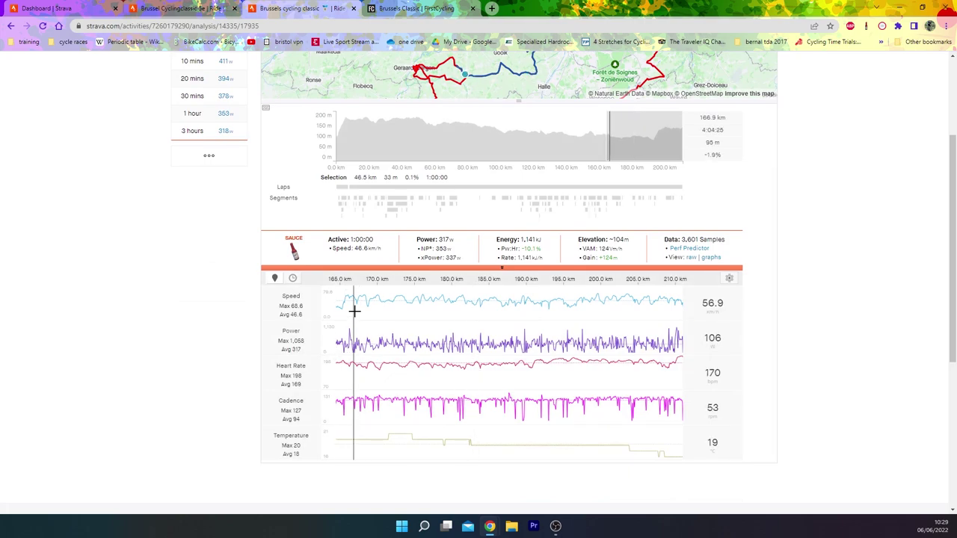
scroll(355, 308, up, 3)
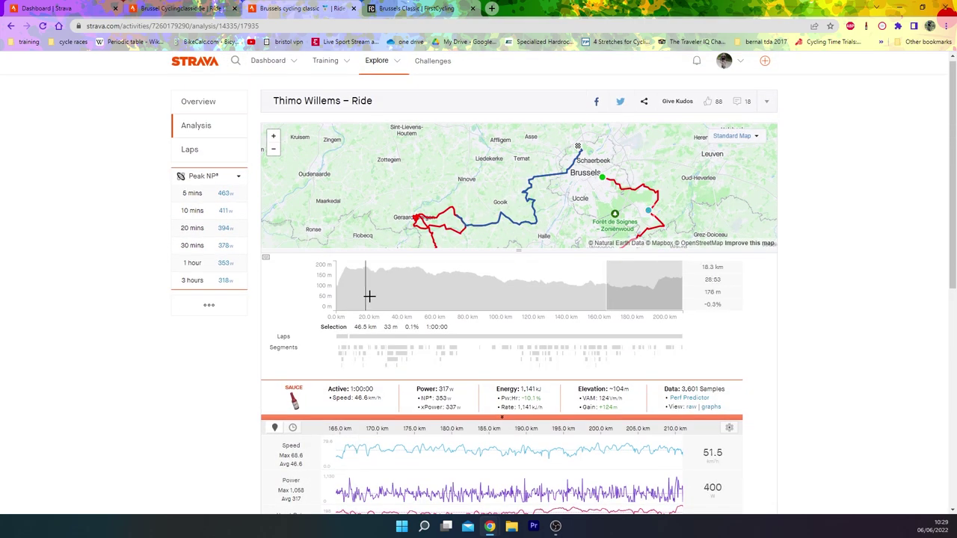
scroll(392, 299, down, 2)
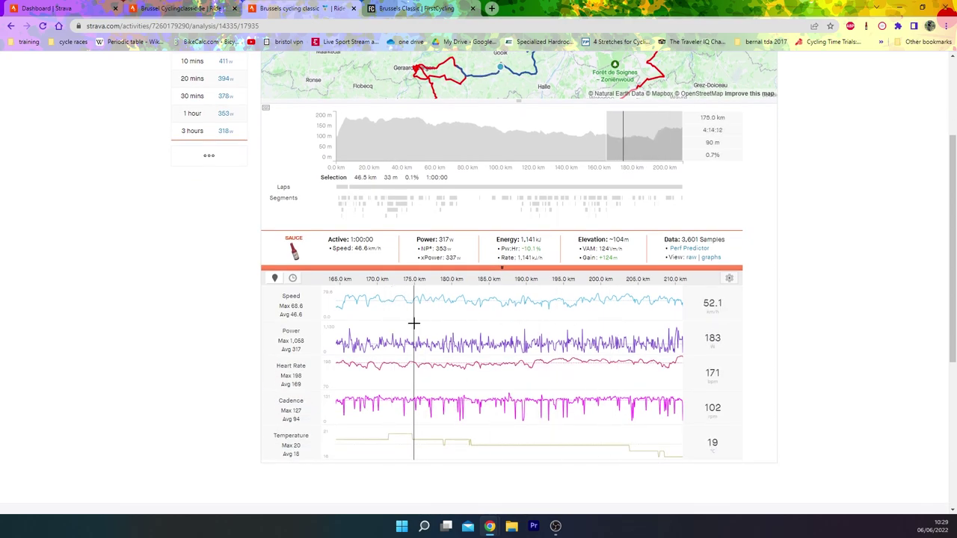
Step: Narrow the selection to a stretch of about 2.0 km, starting from about 170.8 km, and examine its power data
drag(382, 324, 397, 324)
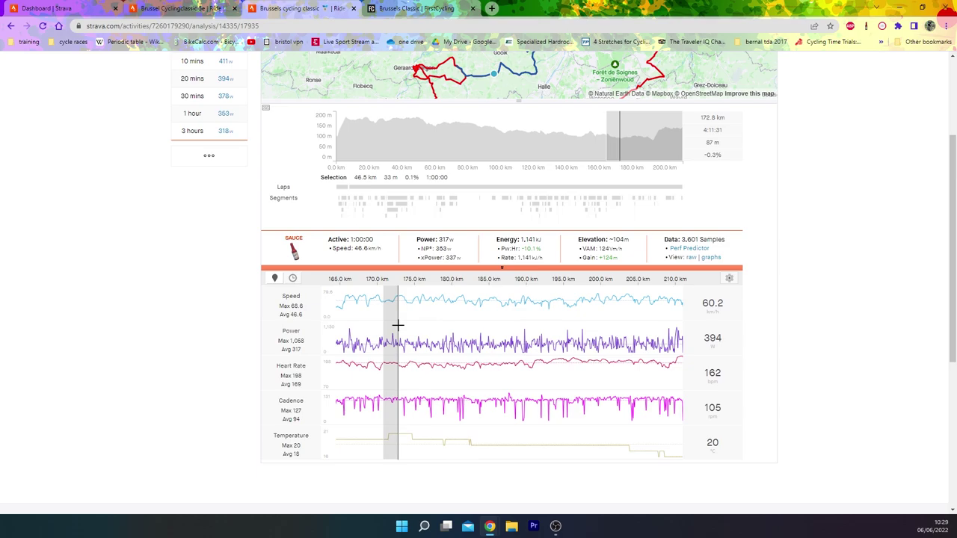
scroll(519, 340, up, 1)
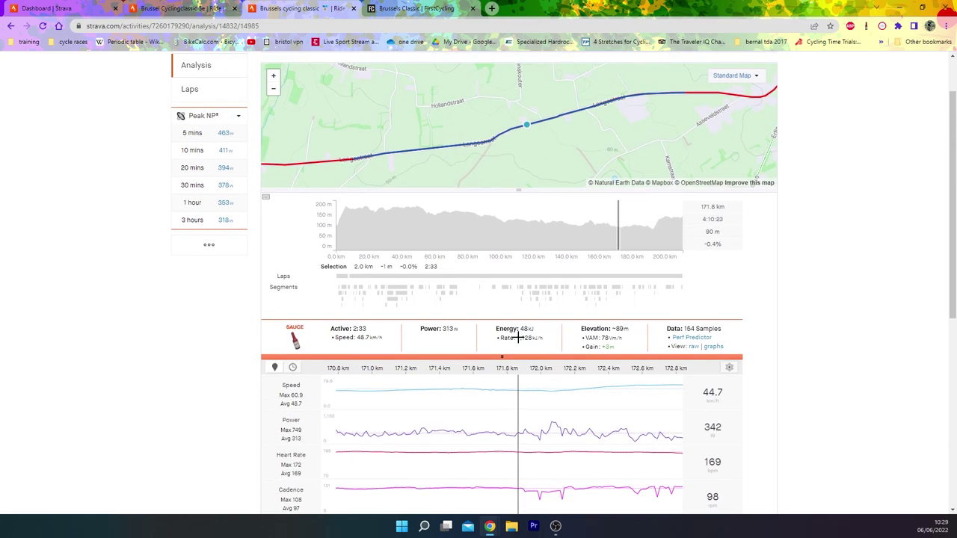
scroll(520, 343, down, 1)
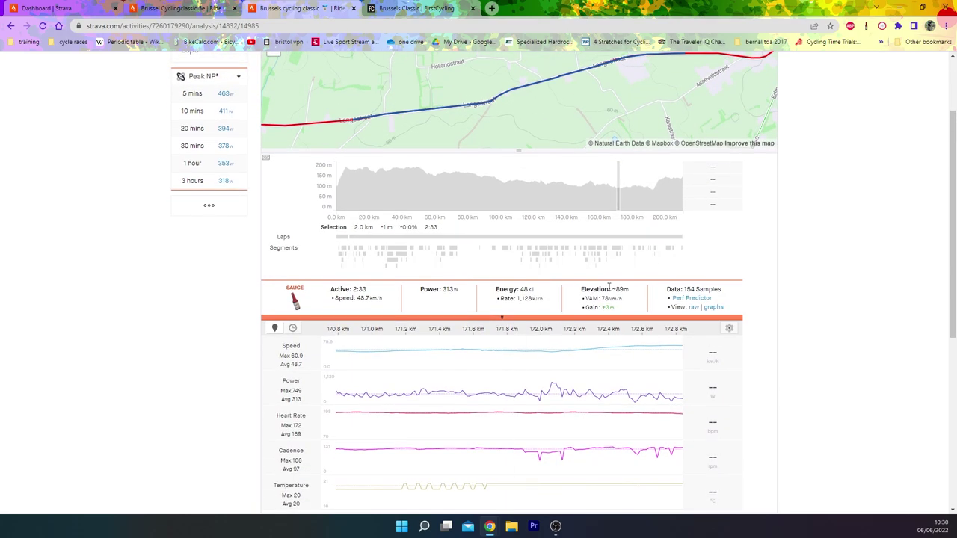
Step: Replace the selection with about the final 28.0 km of the ride and select the Rosweg Buzzzzz segment within it
click(665, 184)
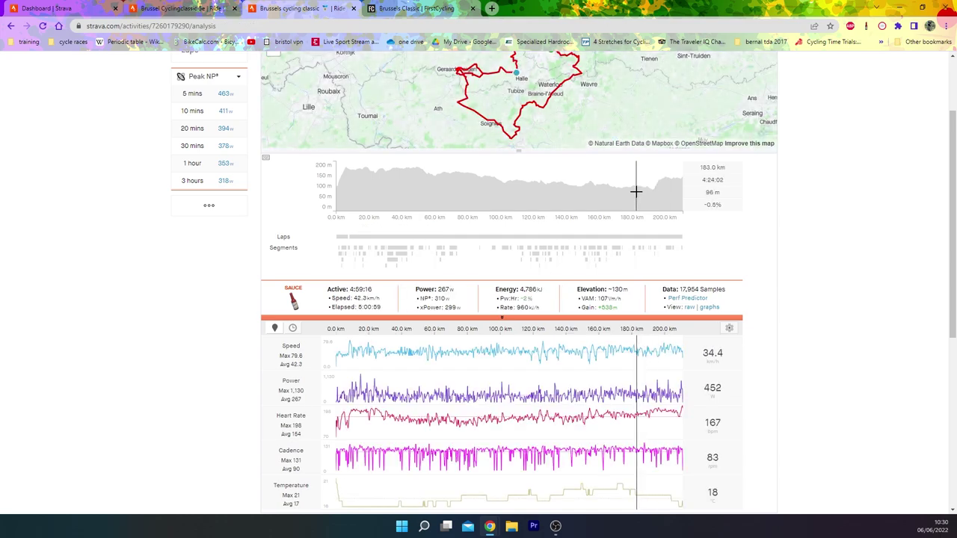
drag(637, 187, 708, 180)
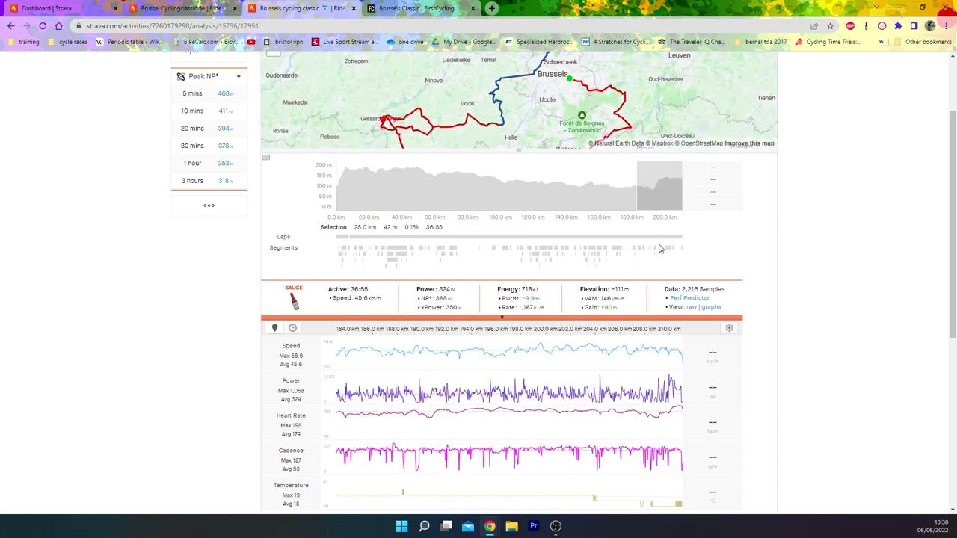
click(655, 251)
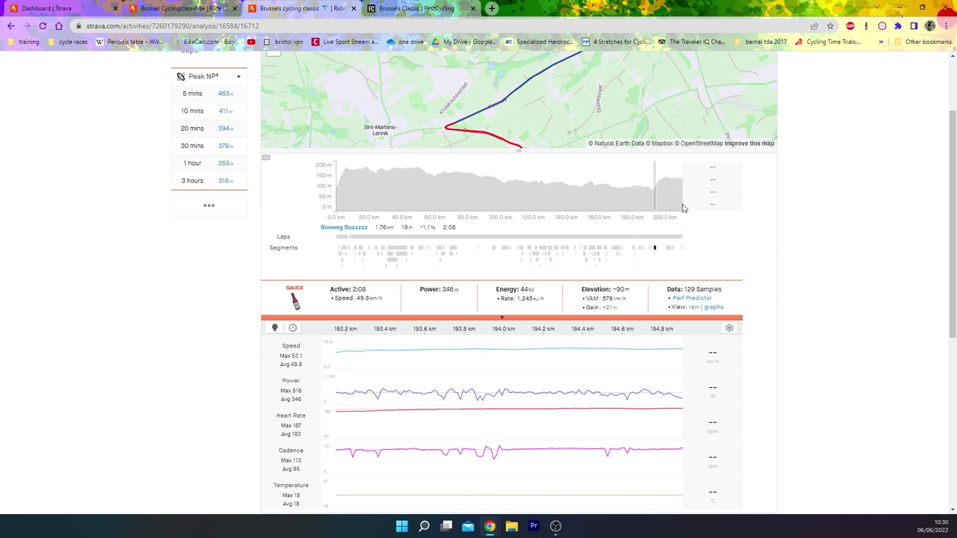
Step: Clear the segment, inspect a stretch of about 9.4 km around the late climb near 192 km, and clear that selection
click(660, 201)
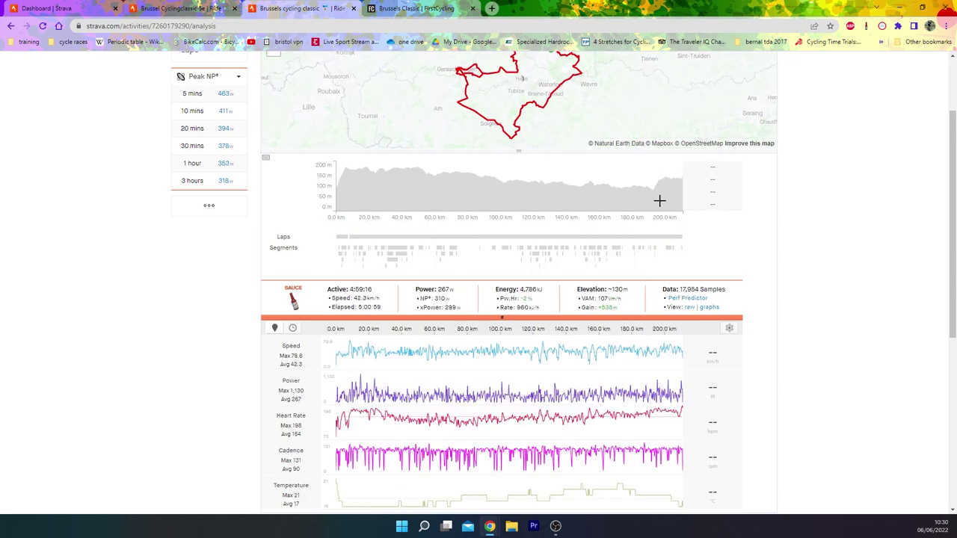
drag(666, 200, 650, 201)
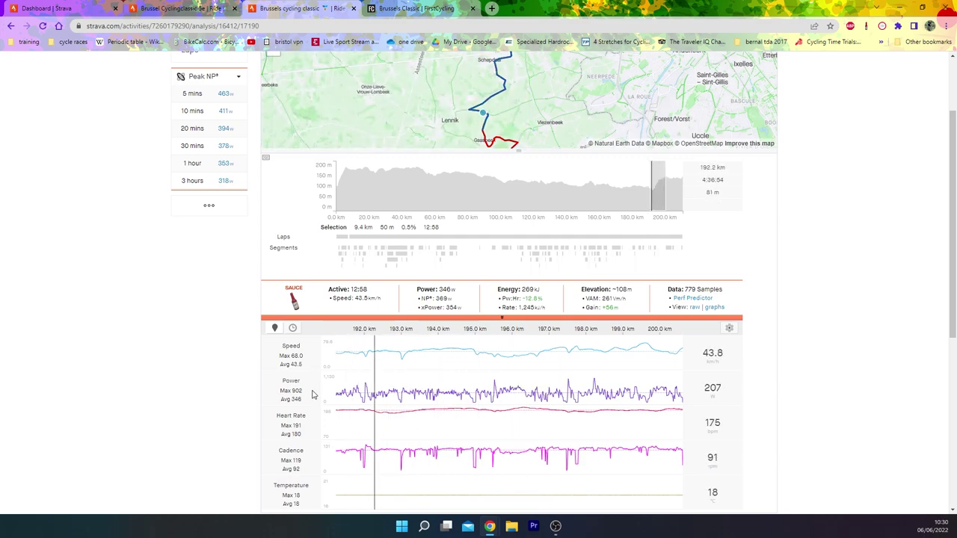
click(584, 383)
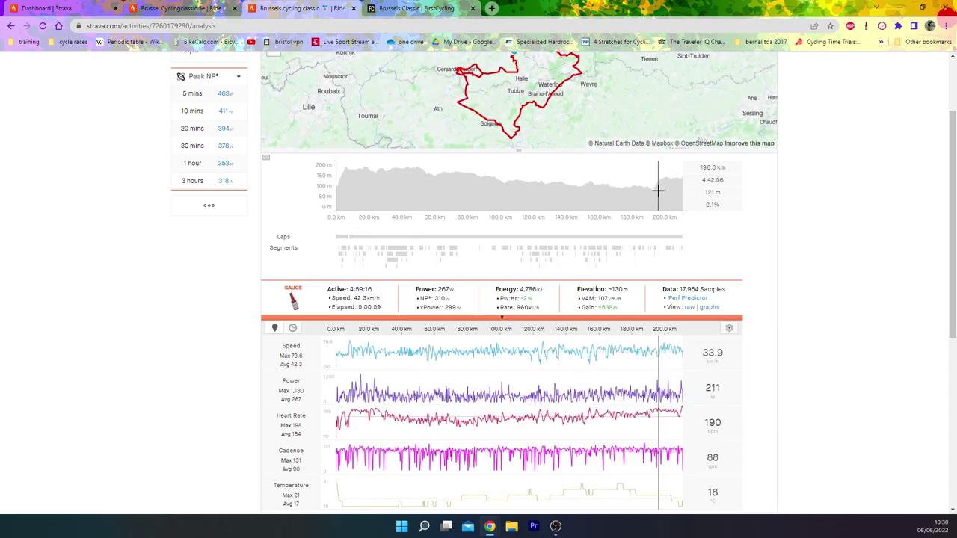
Step: Select about the final 14.7 km of the ride on the elevation profile and examine its map and power data
drag(658, 190, 727, 194)
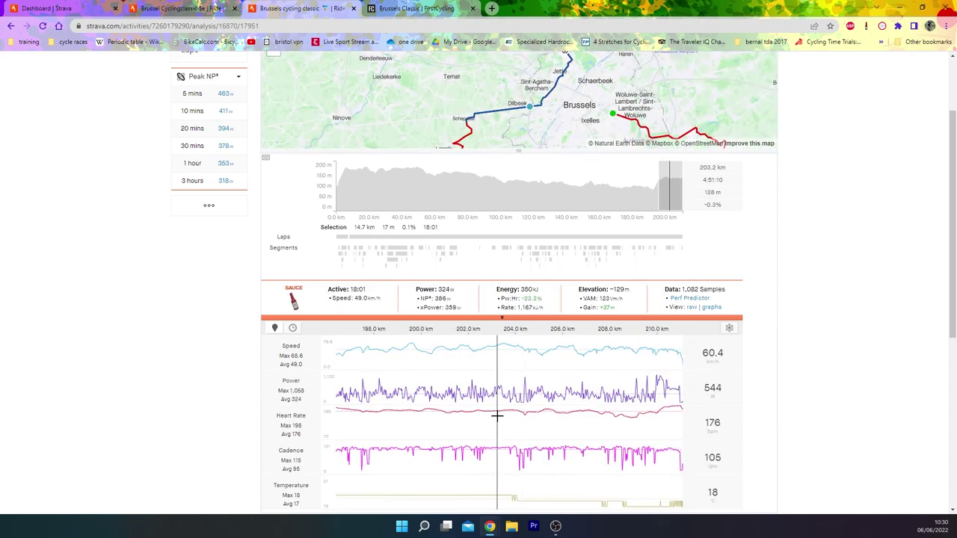
scroll(613, 396, up, 2)
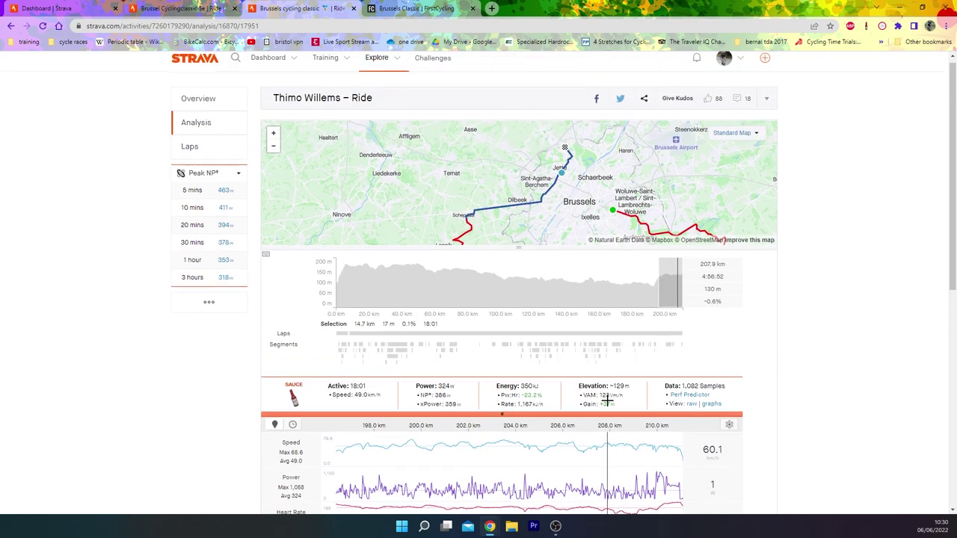
scroll(613, 498, down, 2)
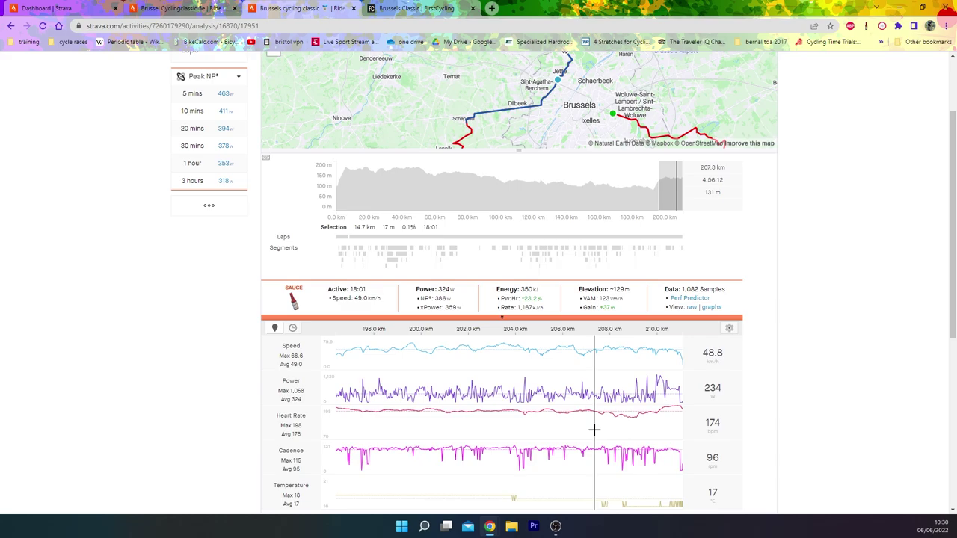
Step: Narrow the selection to about the final 3.7 km, and further to the 28-second, 0.3 km power surge near 210 km
drag(593, 430, 712, 427)
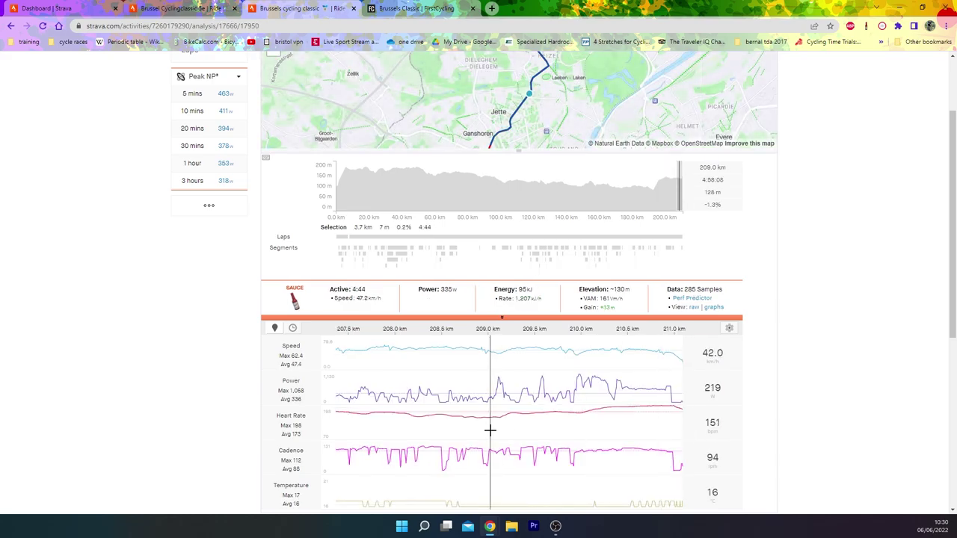
scroll(490, 430, up, 1)
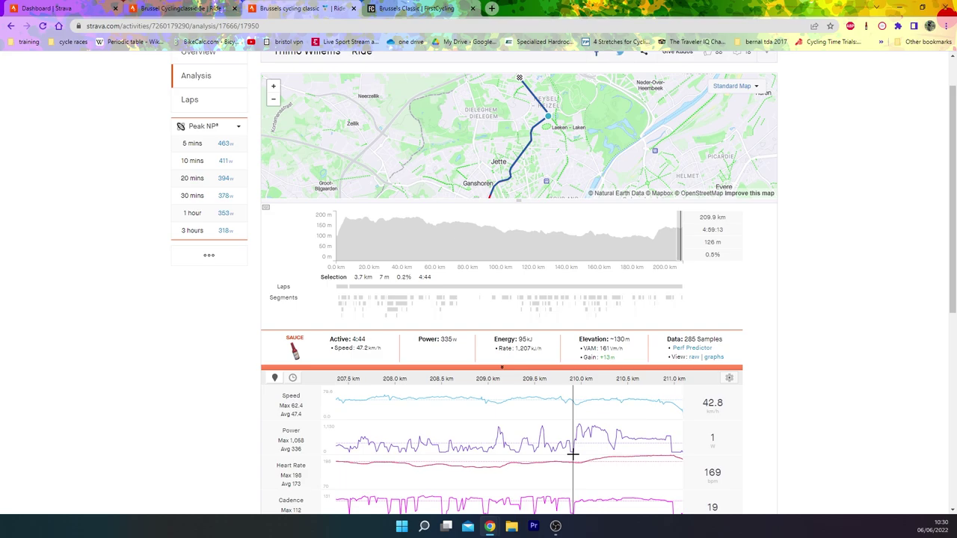
drag(573, 453, 604, 453)
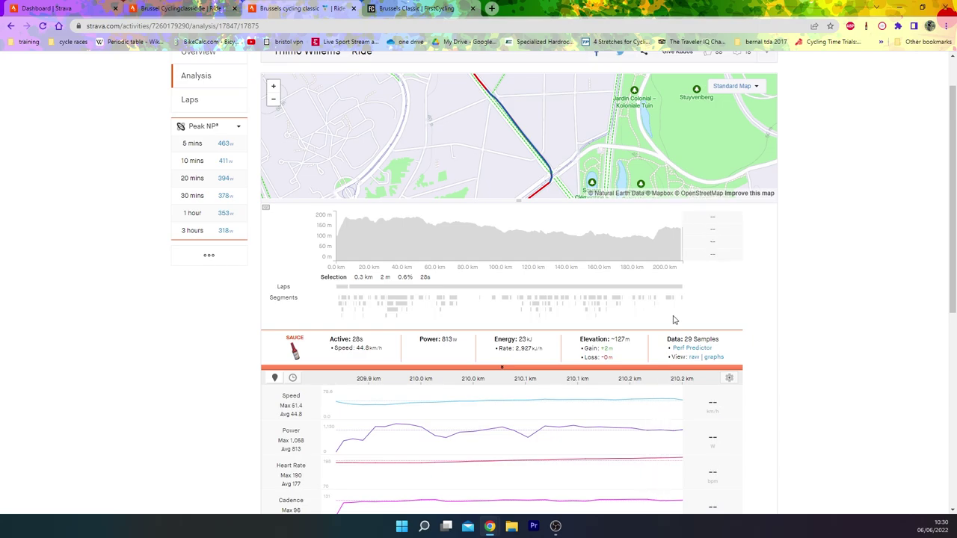
Step: Select about the final 2.2 km of the ride and narrow it to the last 48-second effort of about 0.5 km
click(677, 252)
drag(677, 252, 716, 250)
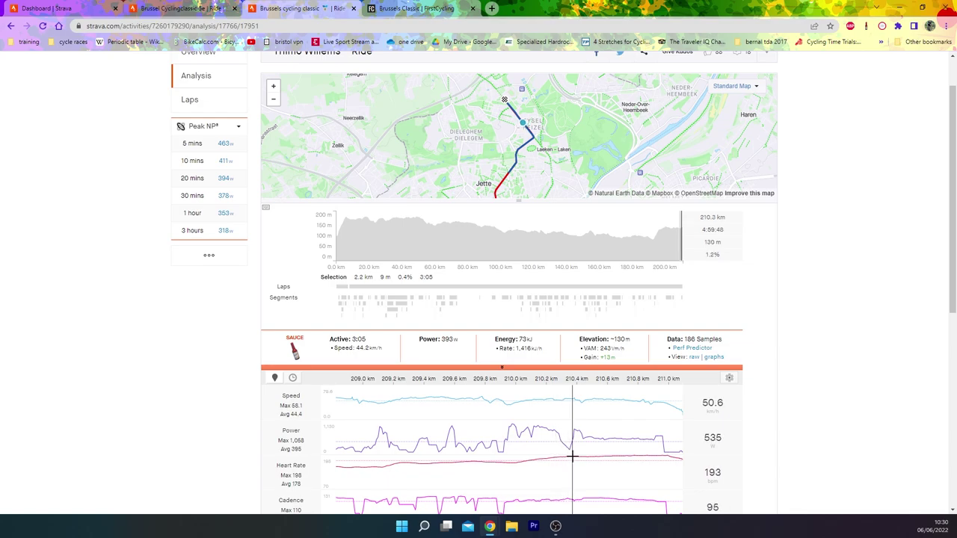
drag(572, 456, 665, 459)
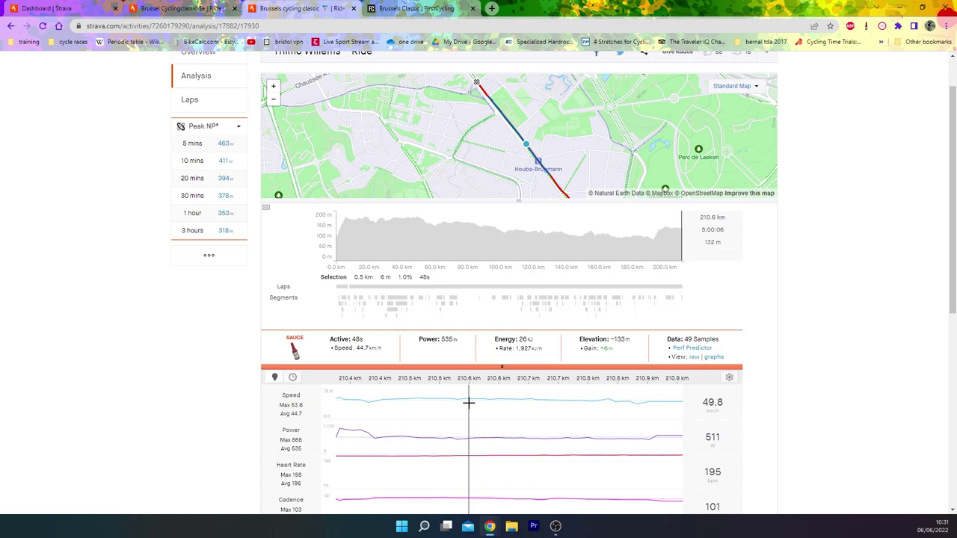
Step: List the peak efforts by Peak Power, open the 1 min effort in the analysis and examine its map and graphs
click(240, 127)
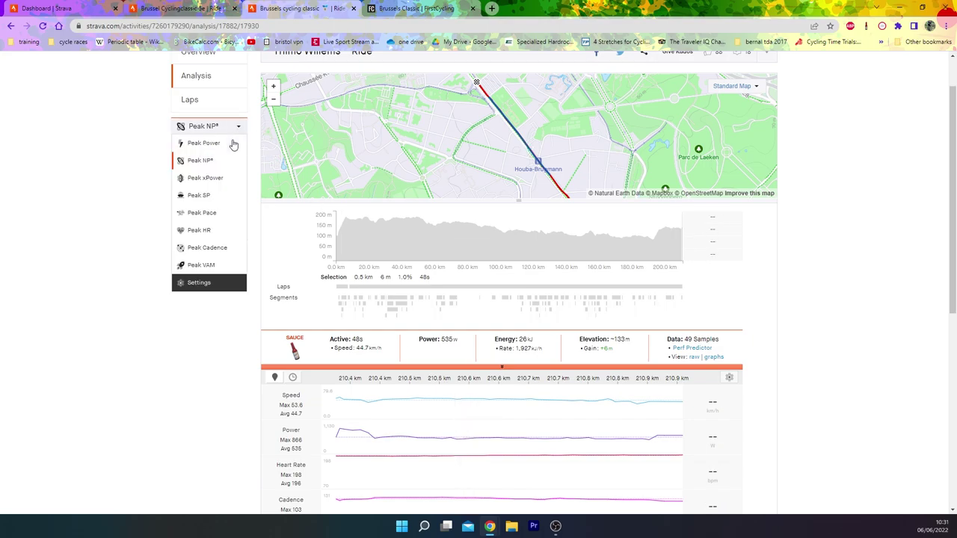
click(227, 143)
click(192, 196)
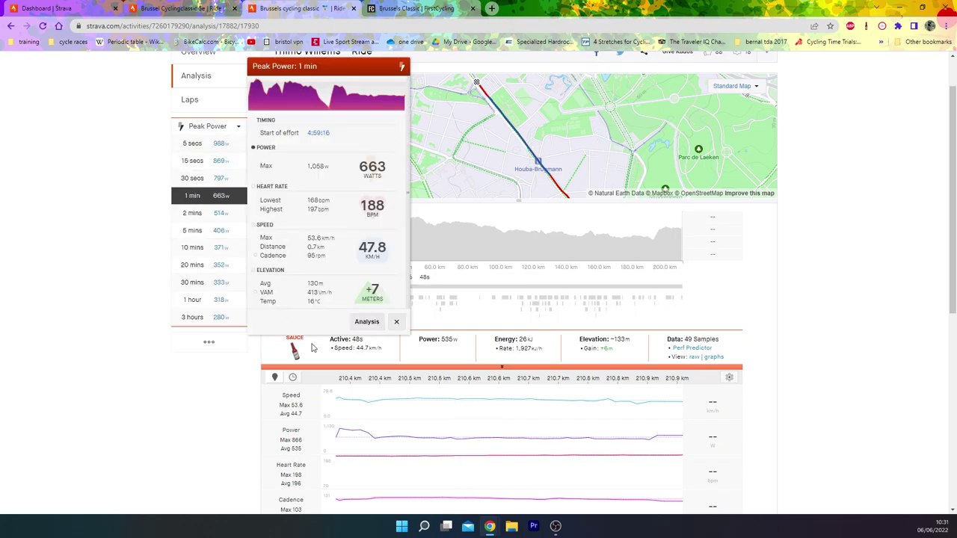
click(360, 325)
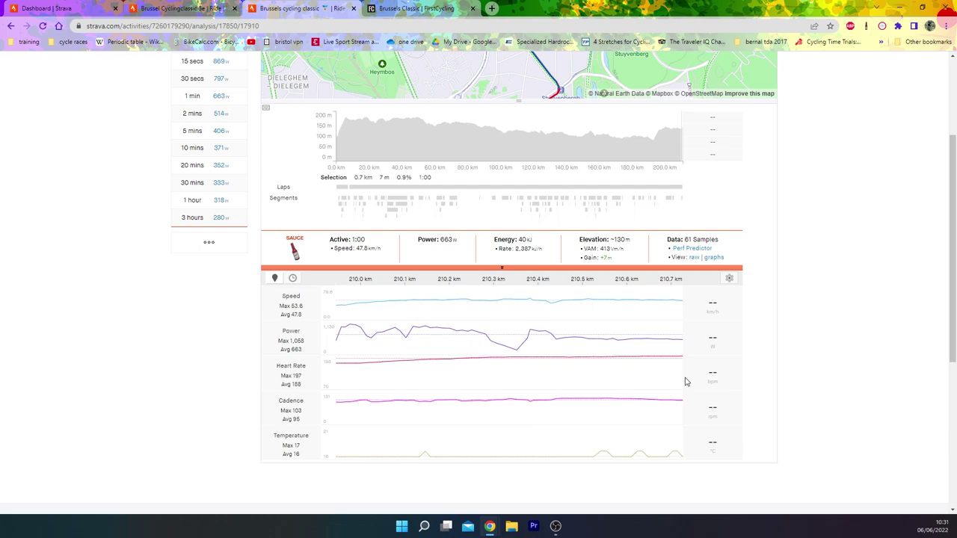
scroll(441, 378, up, 2)
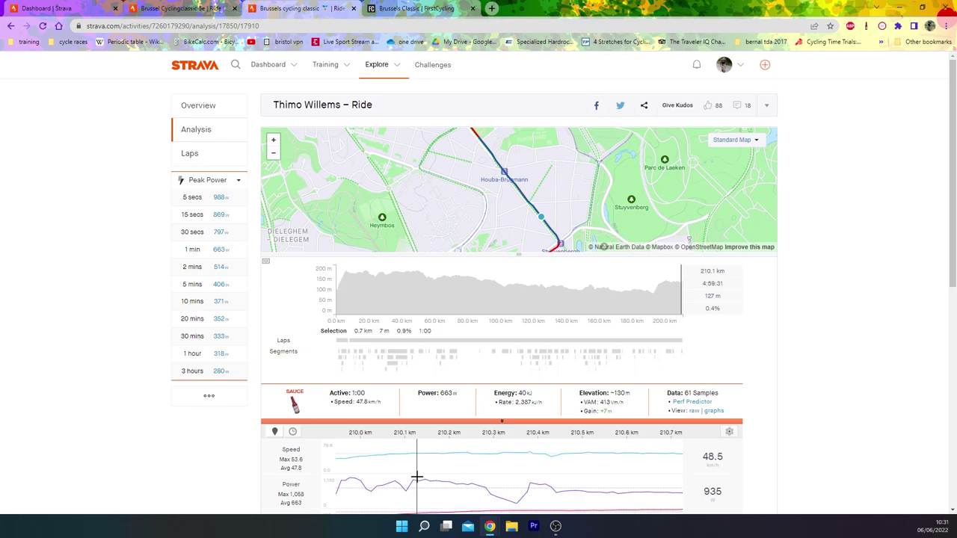
scroll(417, 477, down, 1)
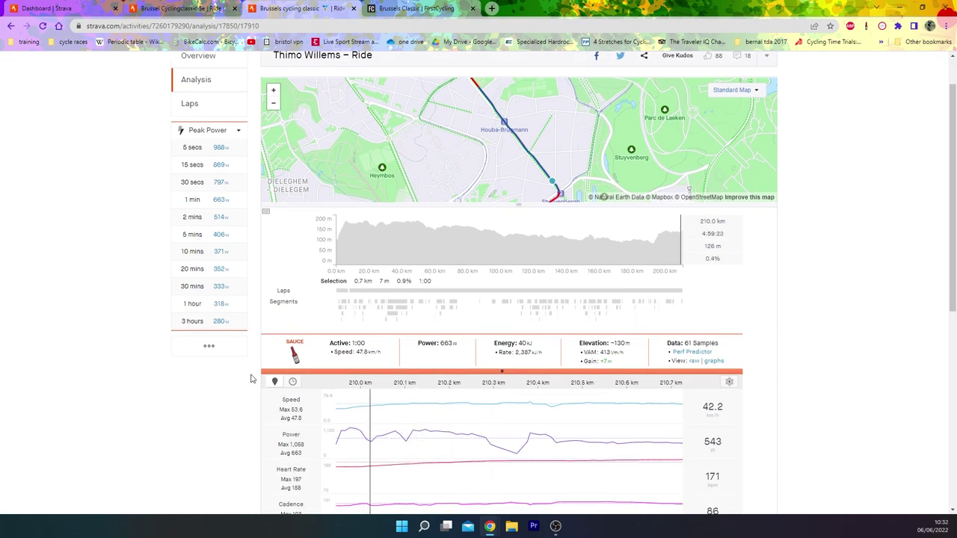
Step: Open the 5 mins peak power effort in the analysis and examine its map and graphs
click(180, 235)
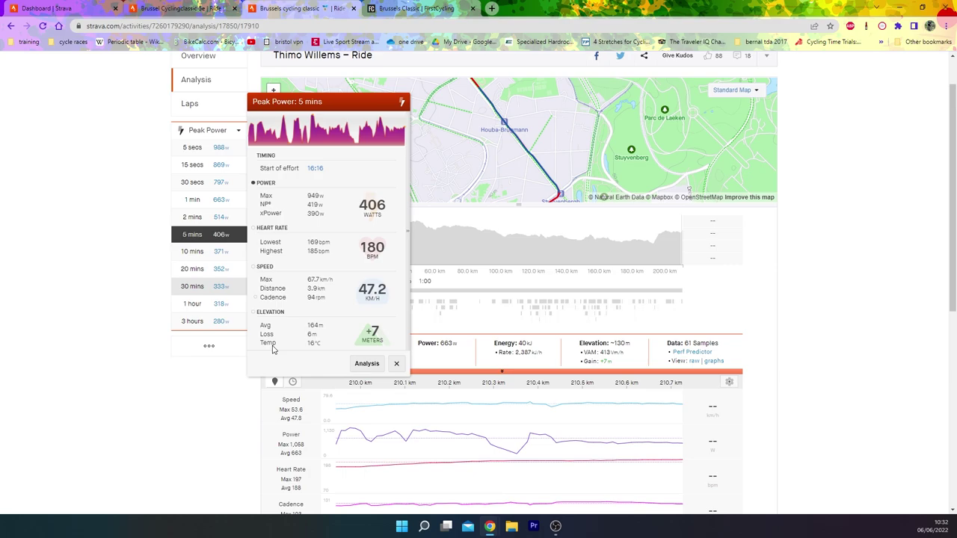
click(366, 364)
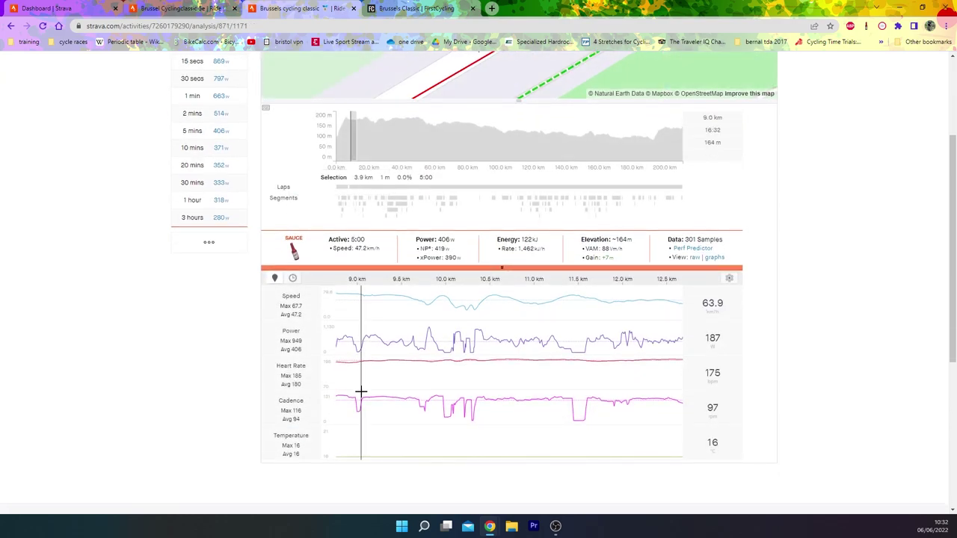
scroll(483, 397, up, 2)
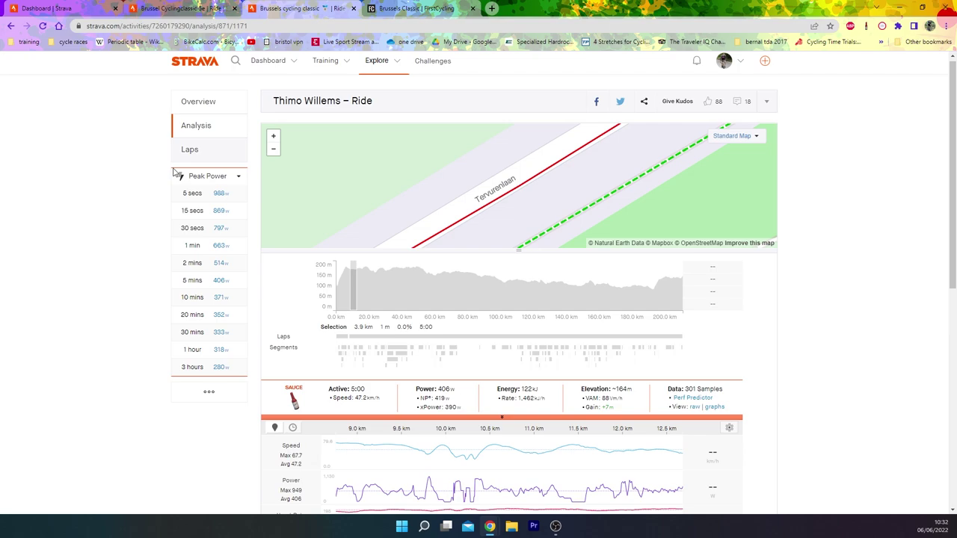
Step: Open the 2 mins peak power effort in the analysis and narrow it to about its first 41 seconds, covering 0.5 km
click(229, 262)
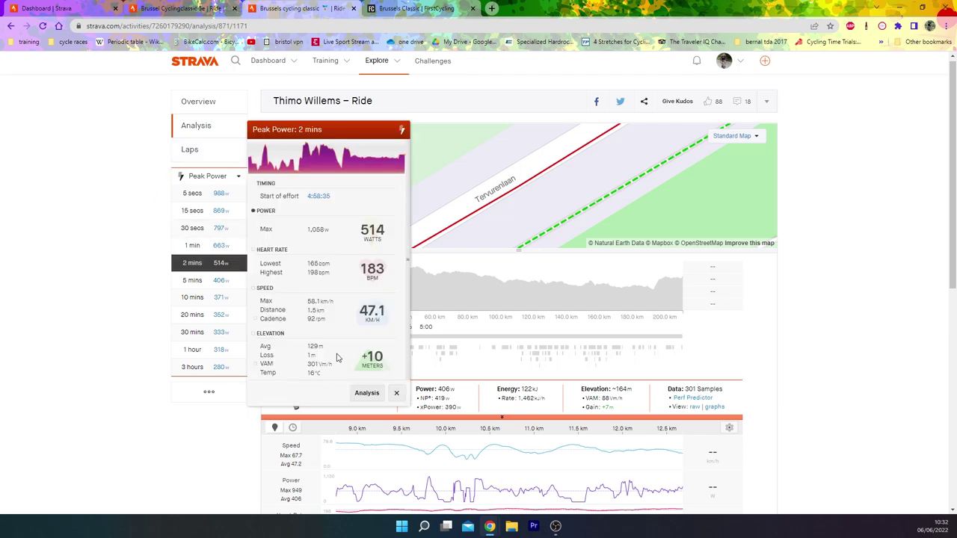
click(366, 393)
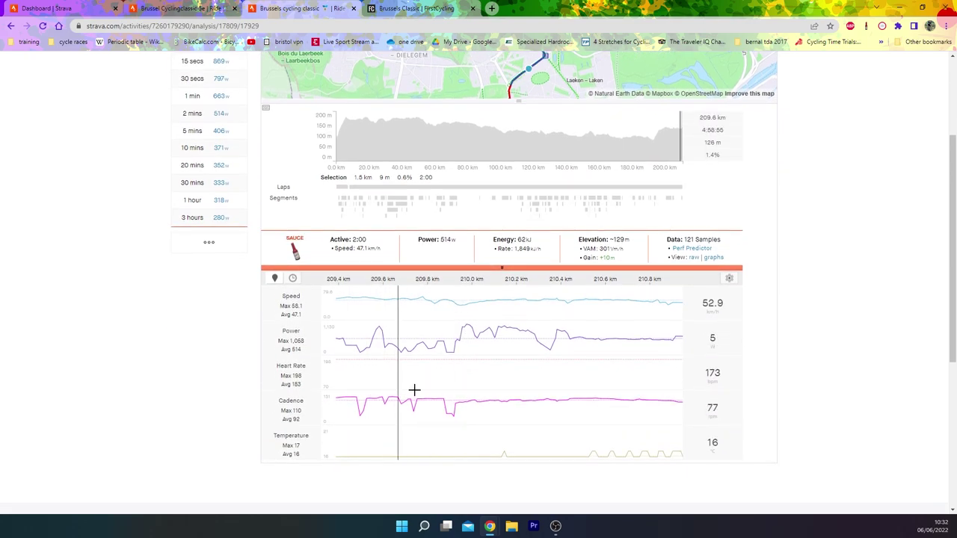
drag(457, 392, 305, 397)
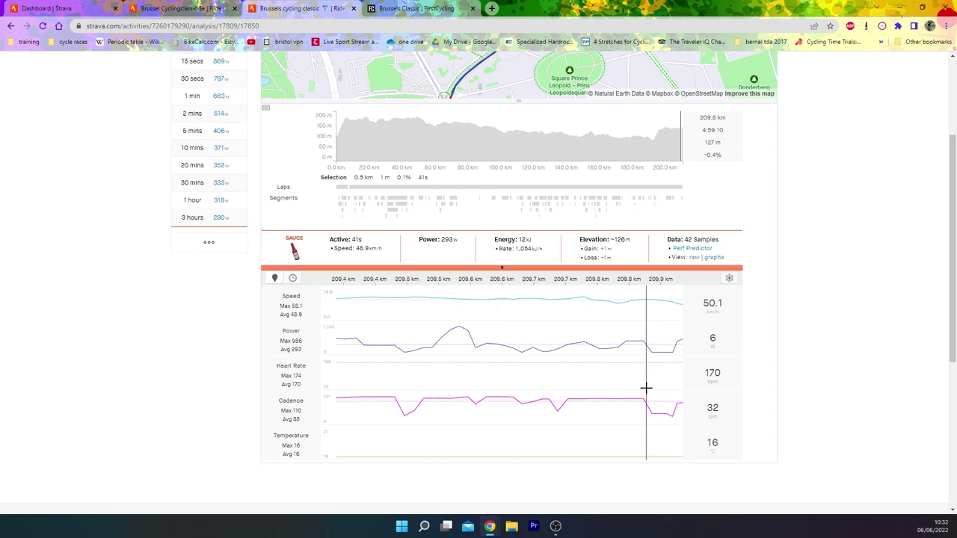
Step: Select about the final 3.7 km on the elevation profile, examine its graphs, and clear the selection to show the whole ride
scroll(673, 329, up, 1)
click(672, 205)
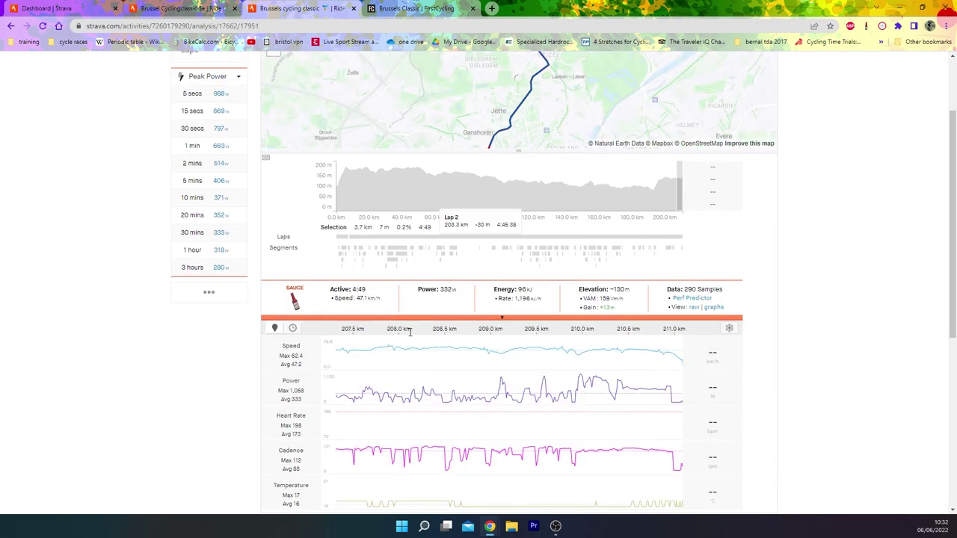
scroll(404, 234, up, 1)
click(404, 234)
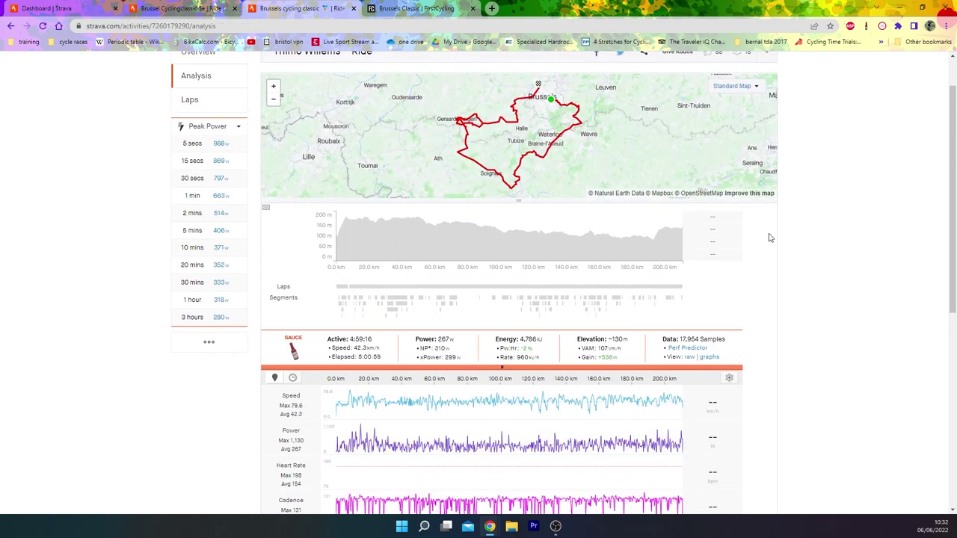
Step: Switch to the other rider's Brussel Cyclingclassic activity and clear its selection to view the whole ride's map, peak powers and data
click(209, 9)
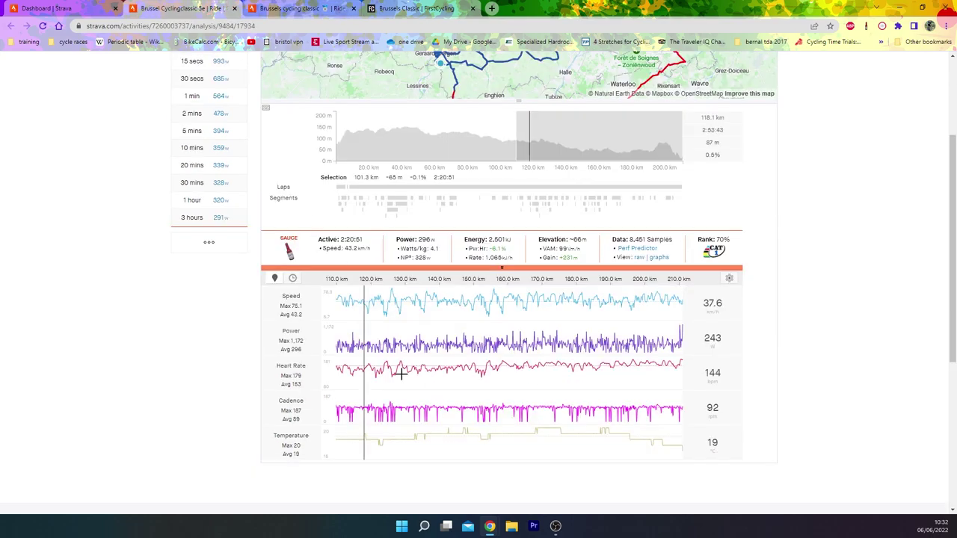
click(581, 149)
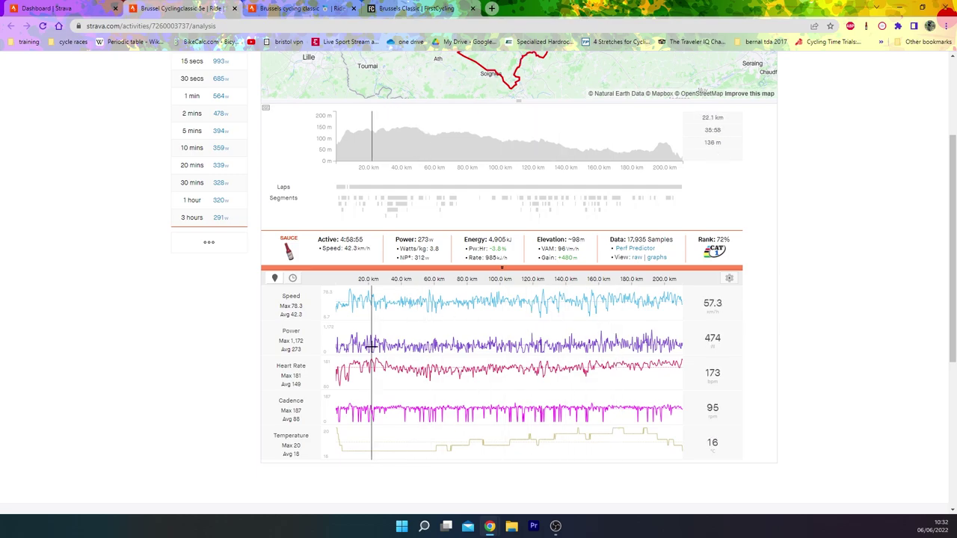
scroll(374, 349, up, 2)
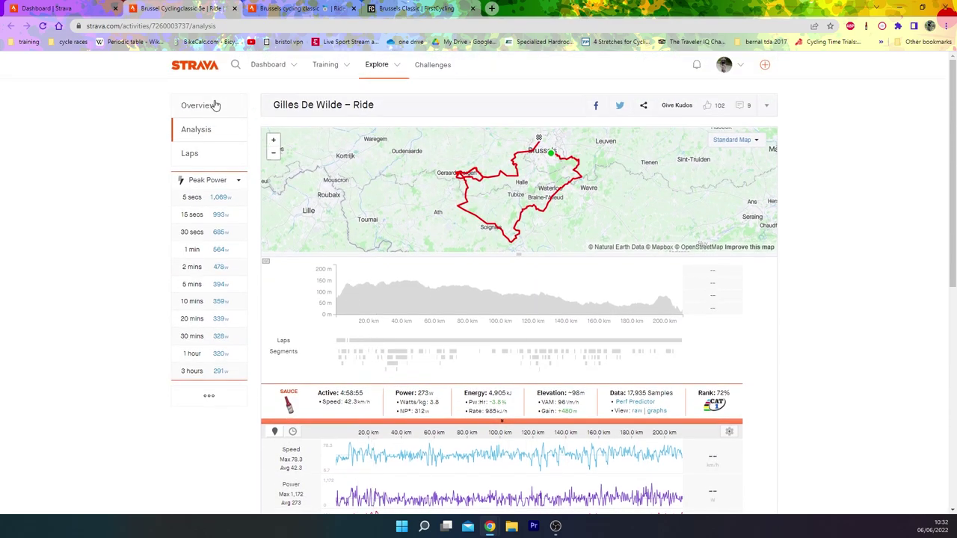